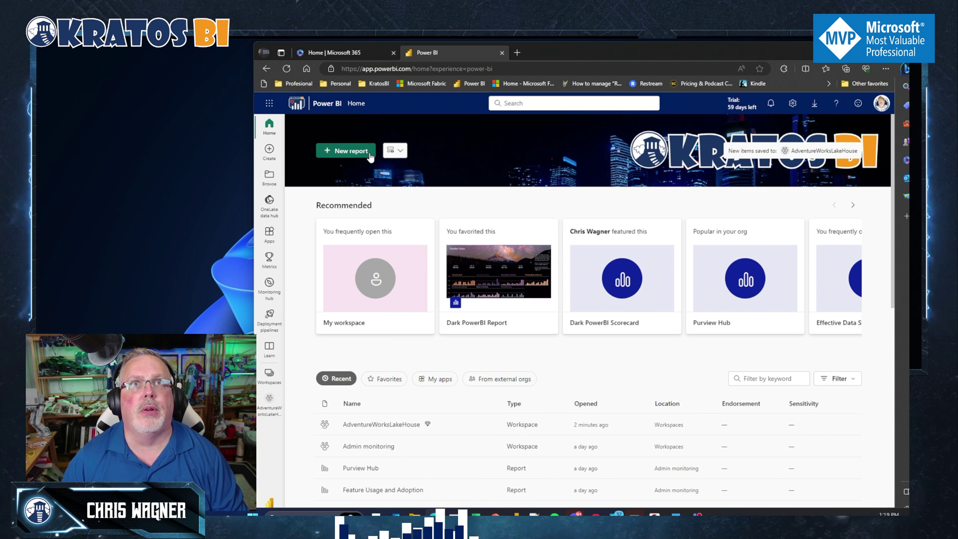
Step: Nudge the browser window slightly while on the Power BI home page
{"action": "left_click_drag", "start_coordinate": [553, 56], "coordinate": [555, 56]}
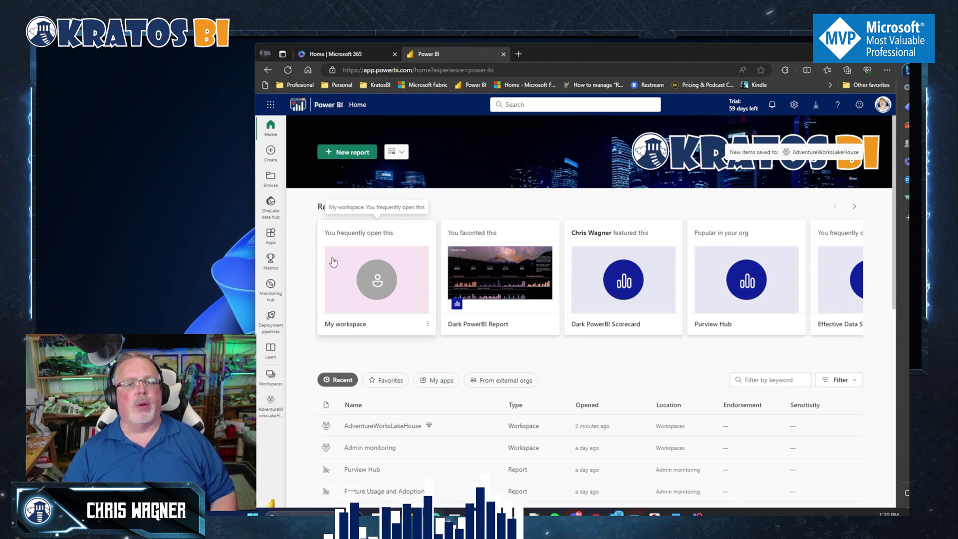
Step: Open the vwFactResellerSales dataflow in the Dataflow workspace and edit its table in Power Query
{"action": "left_click", "coordinate": [271, 378]}
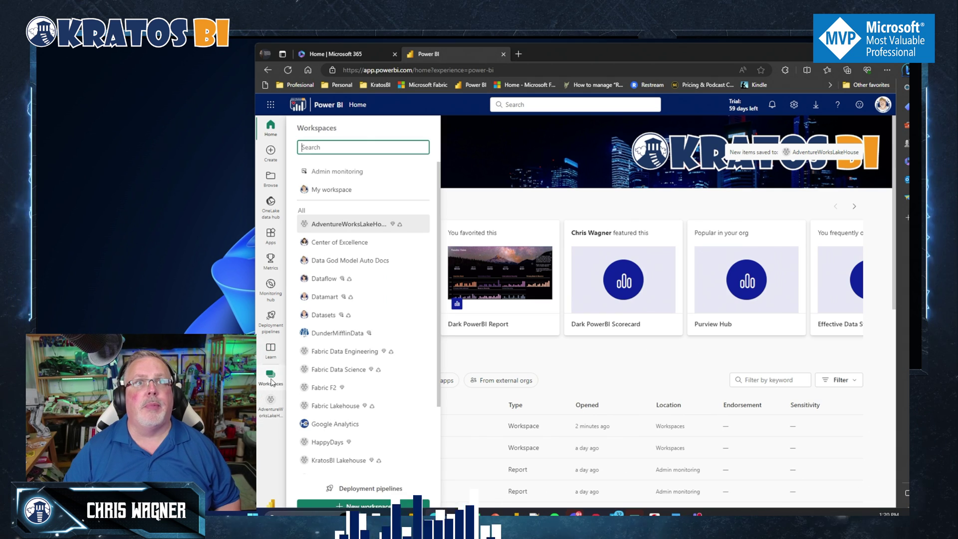
{"action": "left_click", "coordinate": [332, 279]}
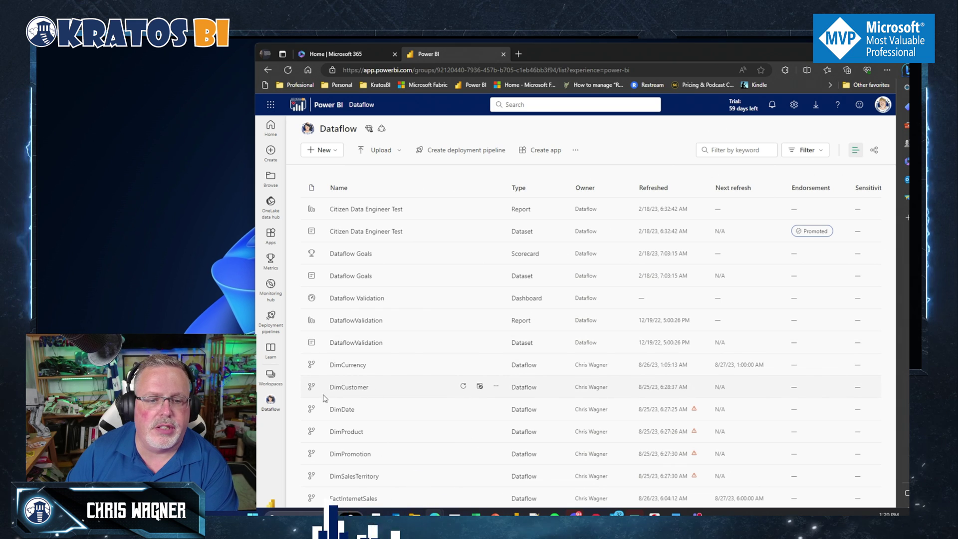
{"action": "scroll", "coordinate": [371, 395], "scroll_direction": "down", "scroll_amount": 2}
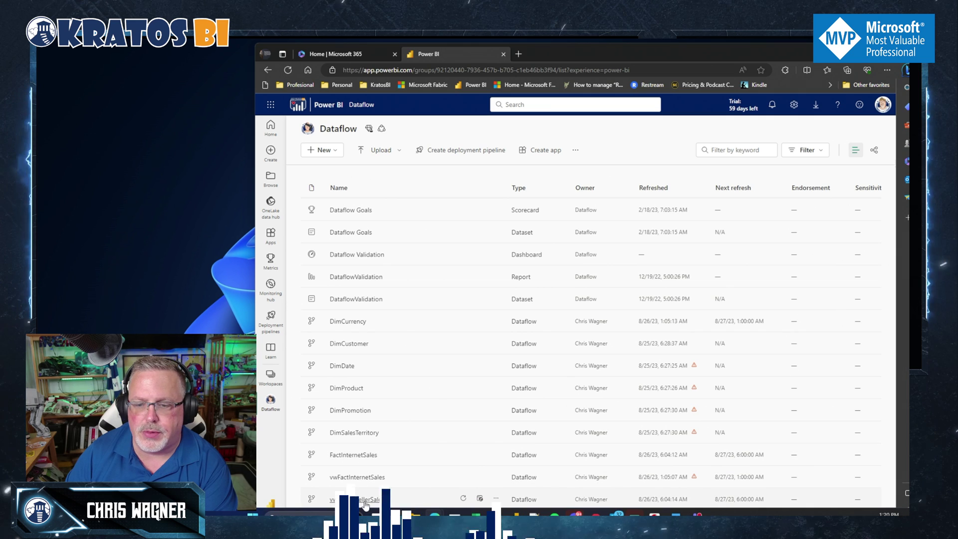
{"action": "left_click", "coordinate": [365, 500]}
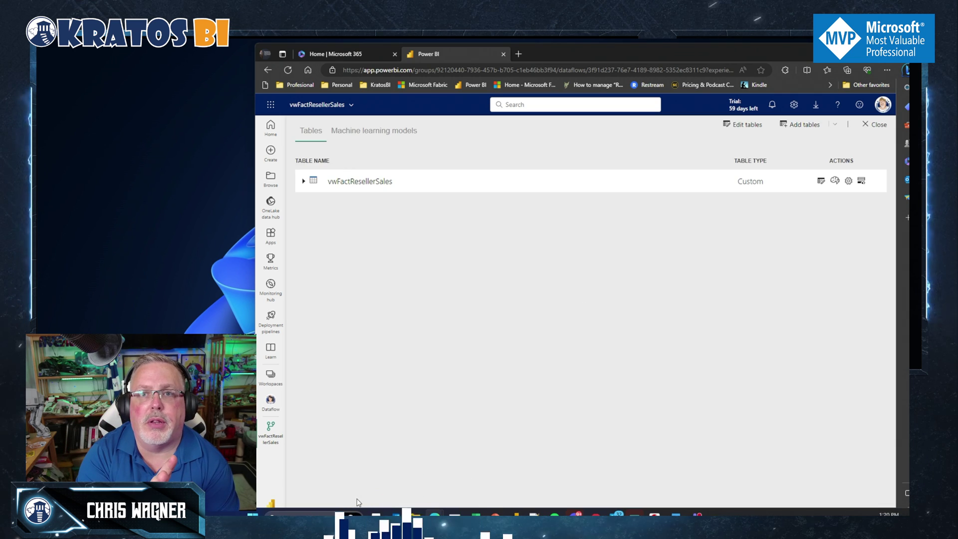
{"action": "left_click", "coordinate": [821, 181]}
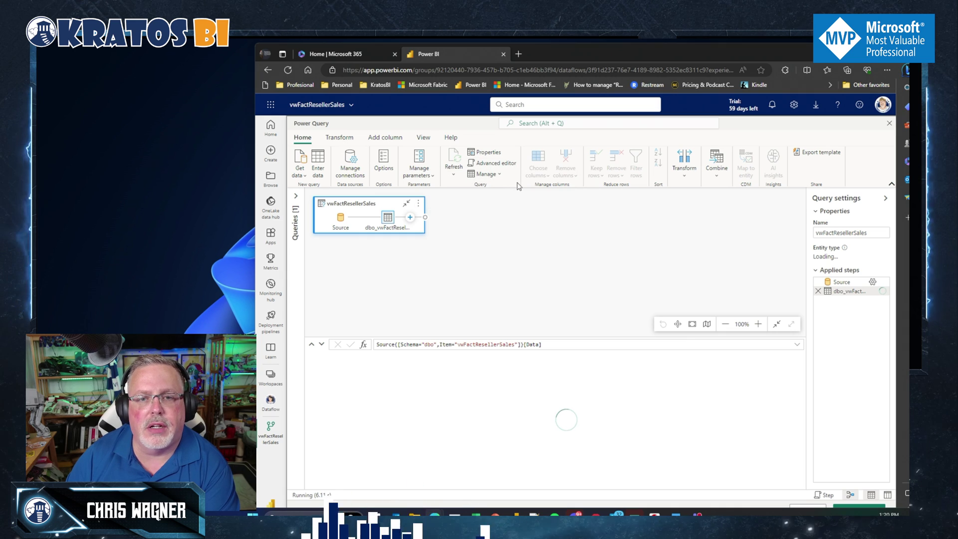
Step: Open the Advanced editor and select all of the vwFactResellerSales M code
{"action": "left_click", "coordinate": [494, 167]}
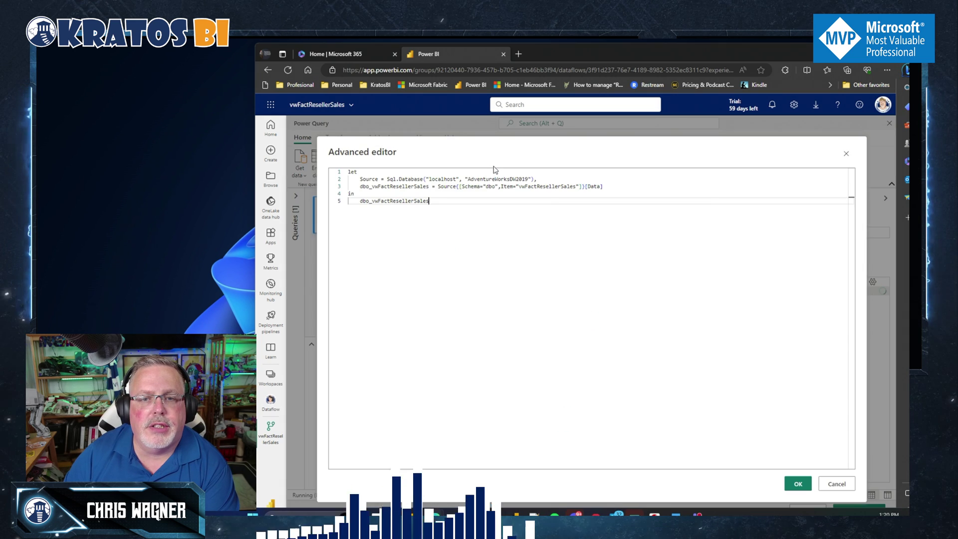
{"action": "left_click", "coordinate": [530, 237]}
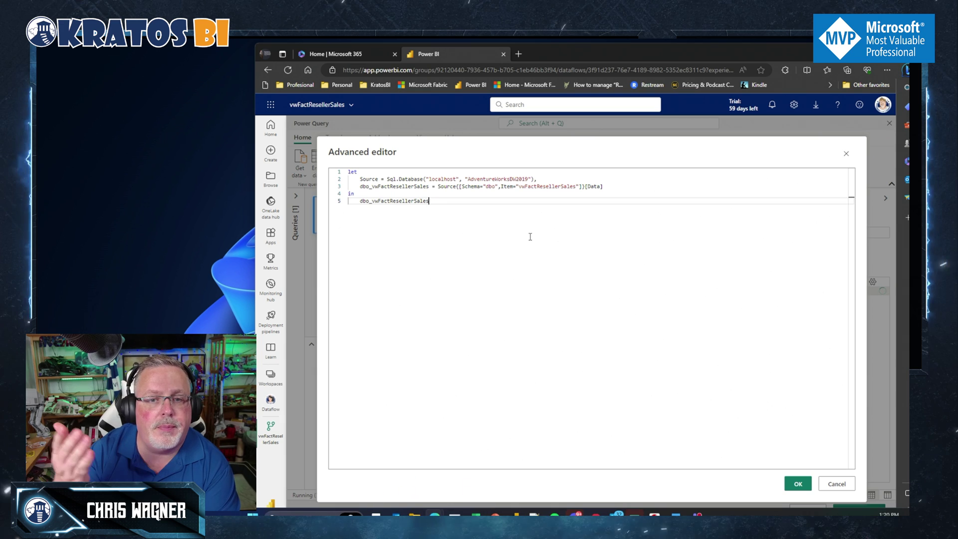
{"action": "key", "text": "ctrl+a"}
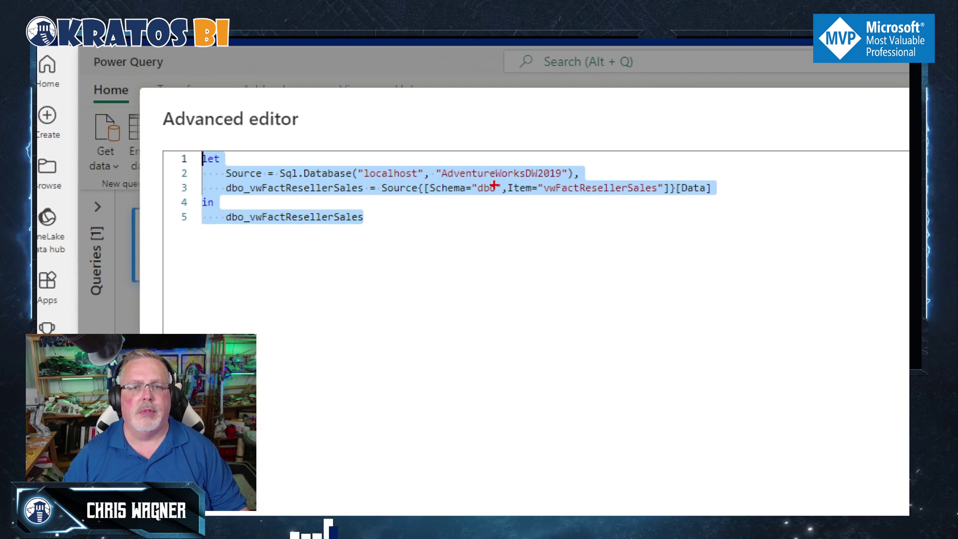
{"action": "left_click_drag", "start_coordinate": [370, 164], "coordinate": [393, 146]}
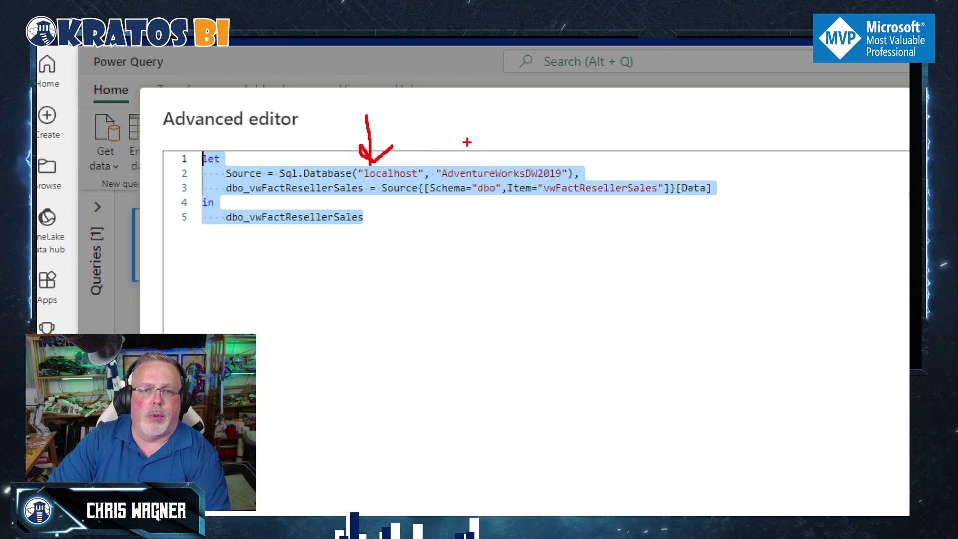
{"action": "left_click_drag", "start_coordinate": [493, 149], "coordinate": [529, 120]}
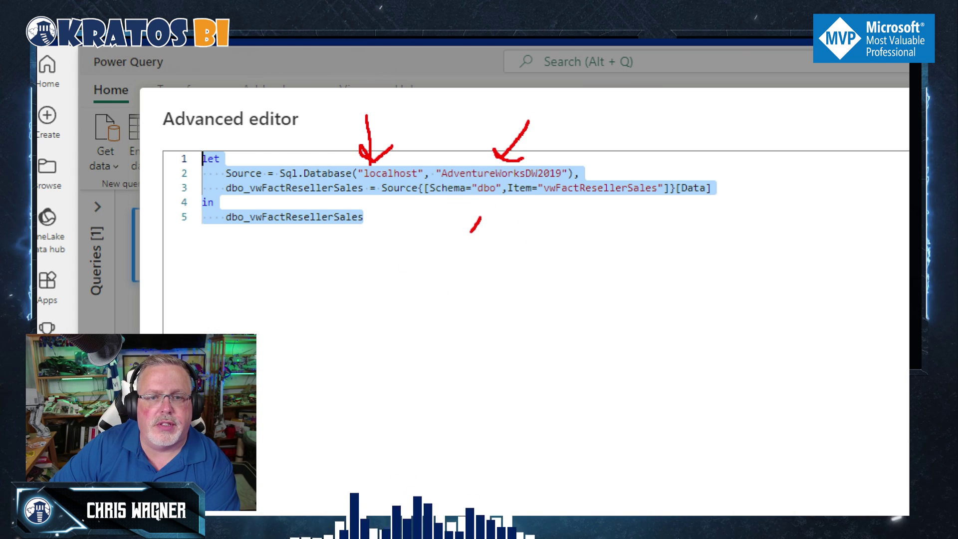
{"action": "mouse_move", "coordinate": [482, 216]}
{"action": "left_mouse_down"}
{"action": "mouse_move", "coordinate": [488, 207]}
{"action": "mouse_move", "coordinate": [491, 220]}
{"action": "left_mouse_up"}
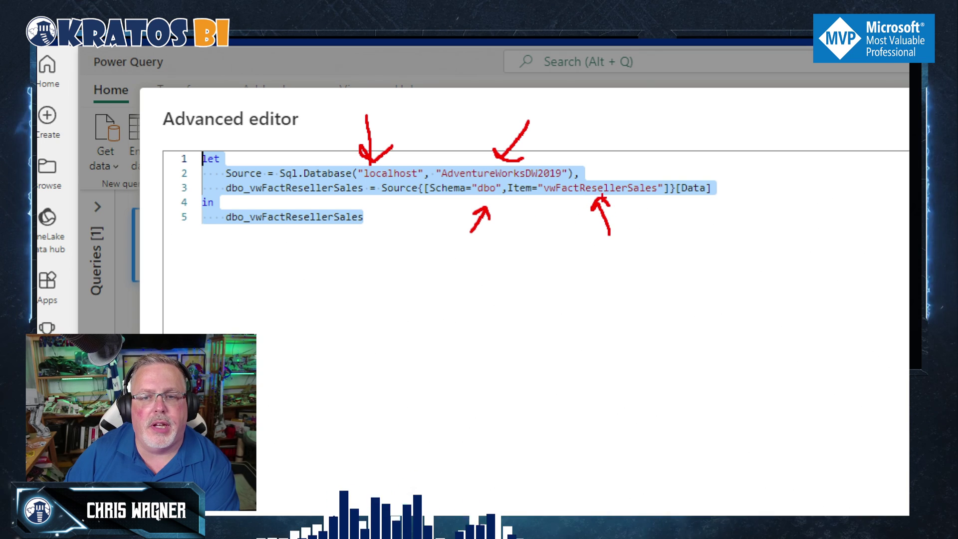
{"action": "key", "text": "Escape"}
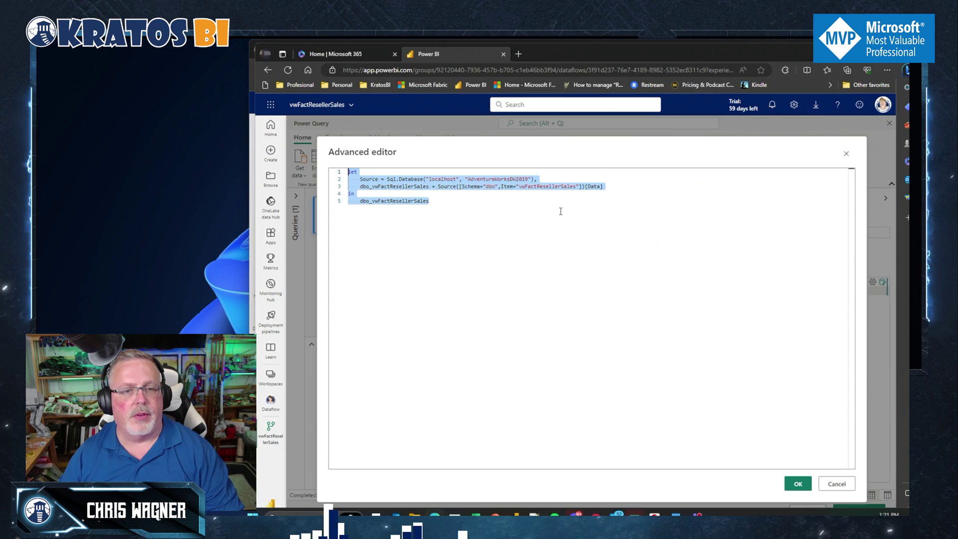
{"action": "left_click", "coordinate": [496, 216]}
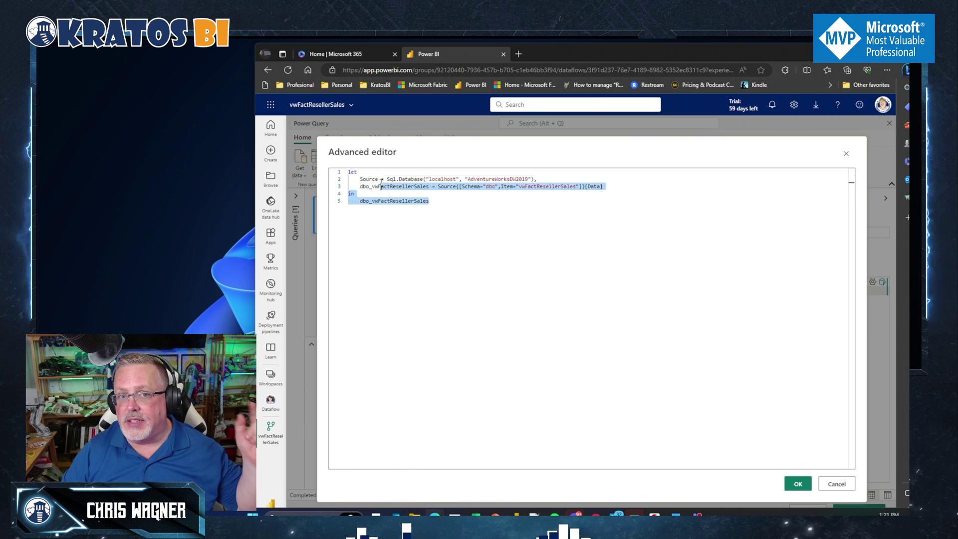
{"action": "left_click_drag", "start_coordinate": [380, 186], "coordinate": [344, 172]}
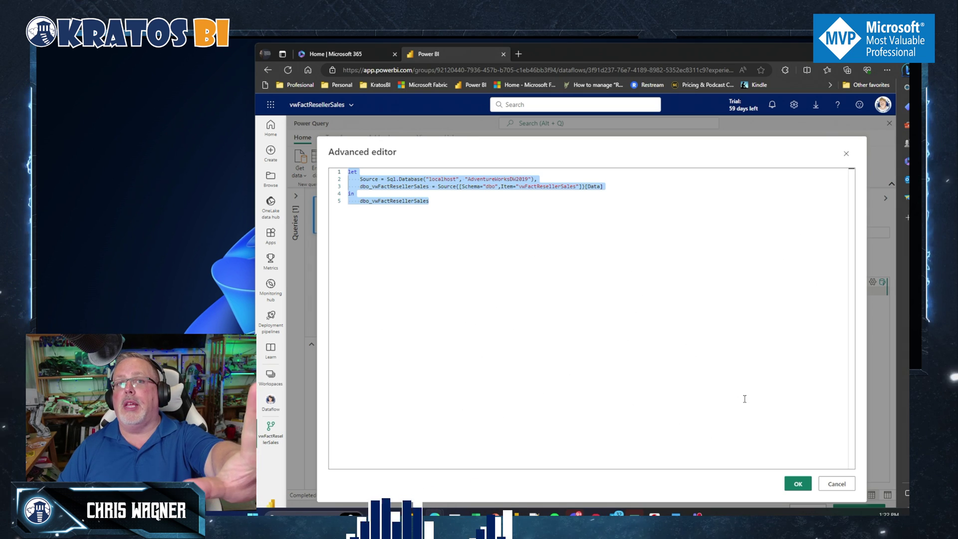
Step: Copy the selected M code and close the Advanced editor without changes
{"action": "right_click", "coordinate": [408, 184]}
{"action": "left_click", "coordinate": [425, 204]}
{"action": "left_click", "coordinate": [837, 483]}
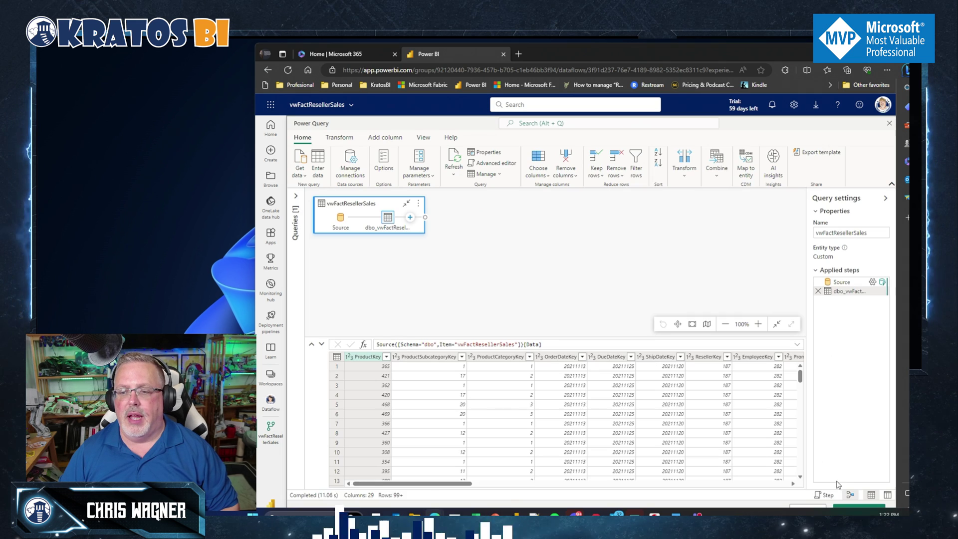
Step: Switch to the AdventureWorksLakeHouse workspace, accepting the editor-close prompt, and bring up the New item menu
{"action": "left_click", "coordinate": [271, 384]}
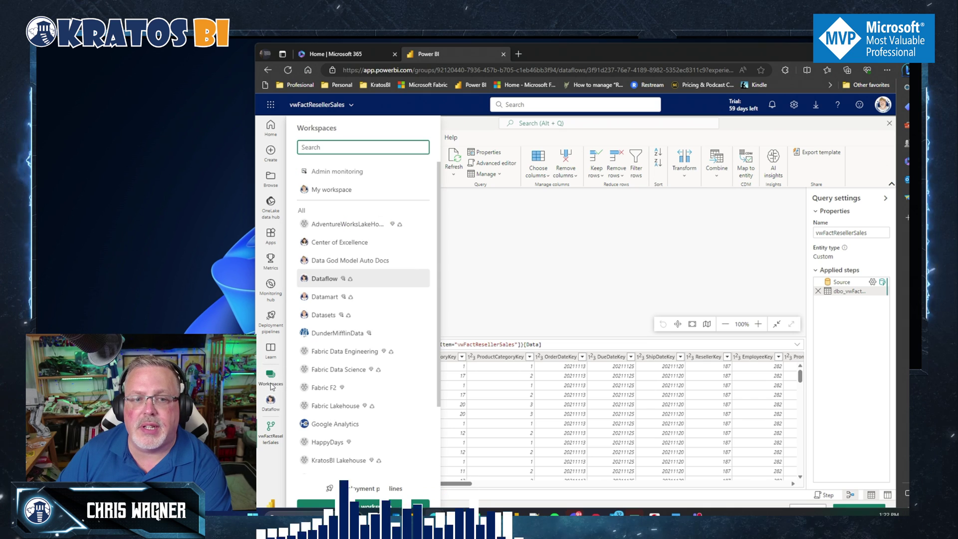
{"action": "left_click", "coordinate": [325, 223]}
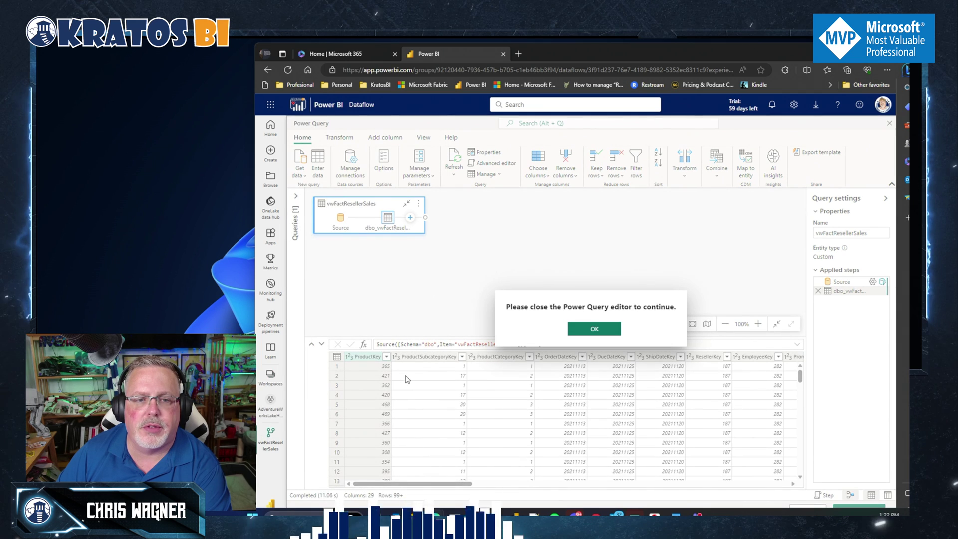
{"action": "left_click", "coordinate": [592, 329]}
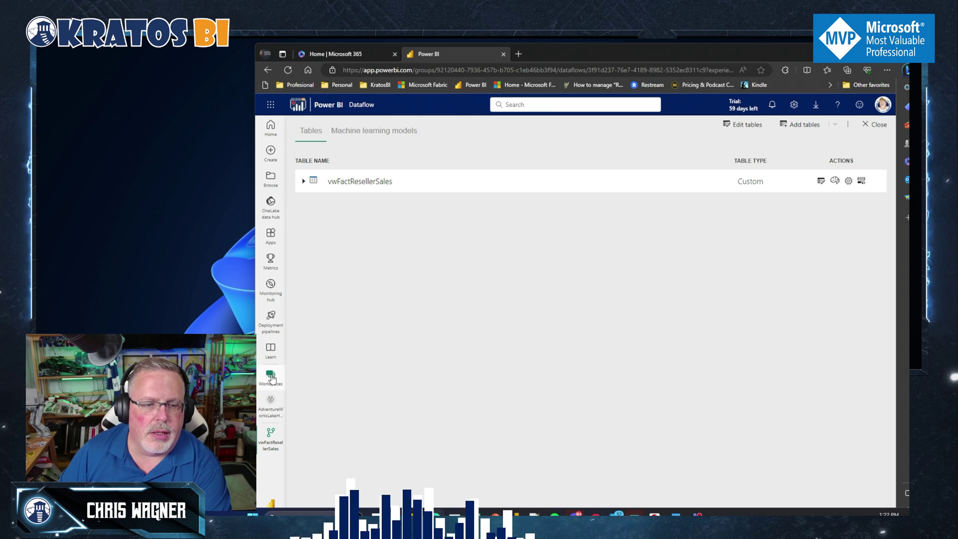
{"action": "left_click", "coordinate": [272, 380]}
{"action": "left_click", "coordinate": [355, 222]}
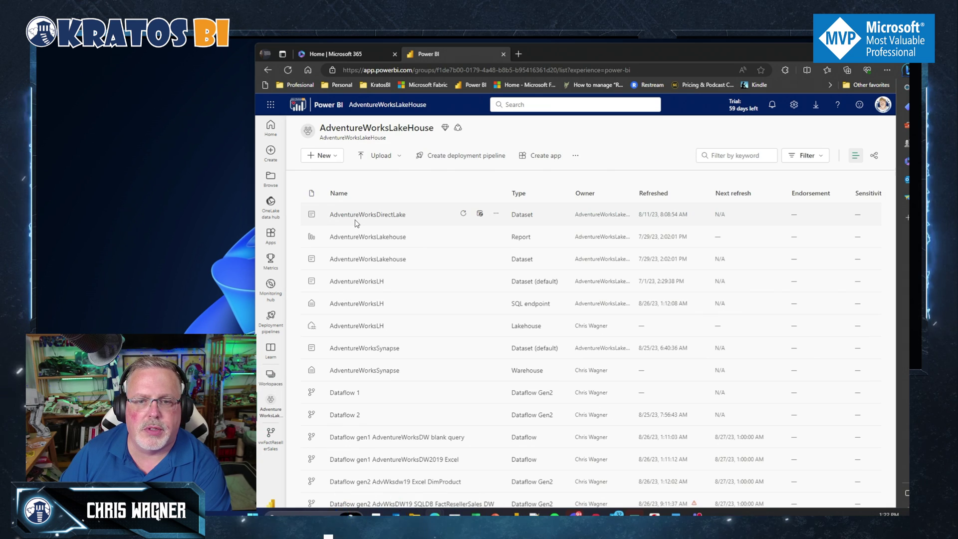
{"action": "left_click", "coordinate": [331, 159]}
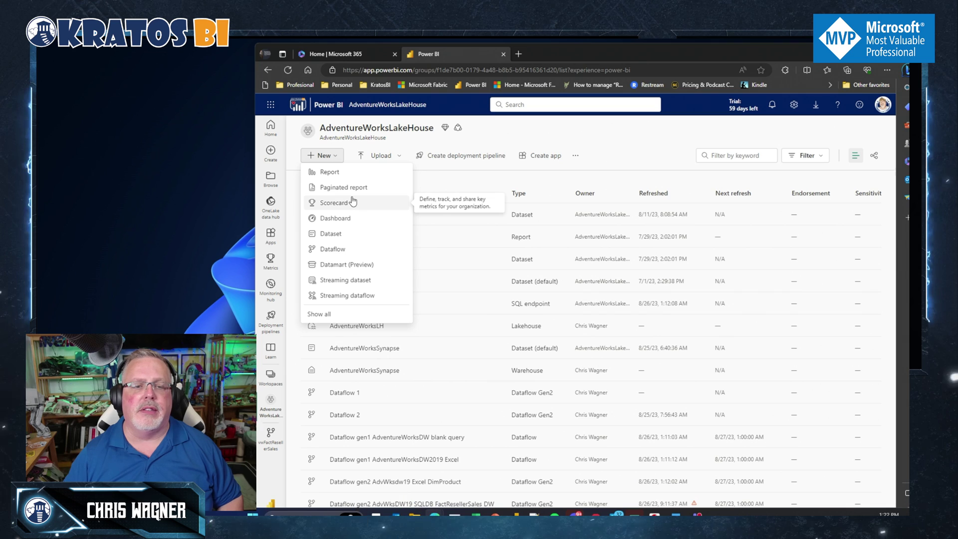
Step: Show all new item types and create a Dataflow Gen2 named Dataflow 3
{"action": "left_click", "coordinate": [319, 314]}
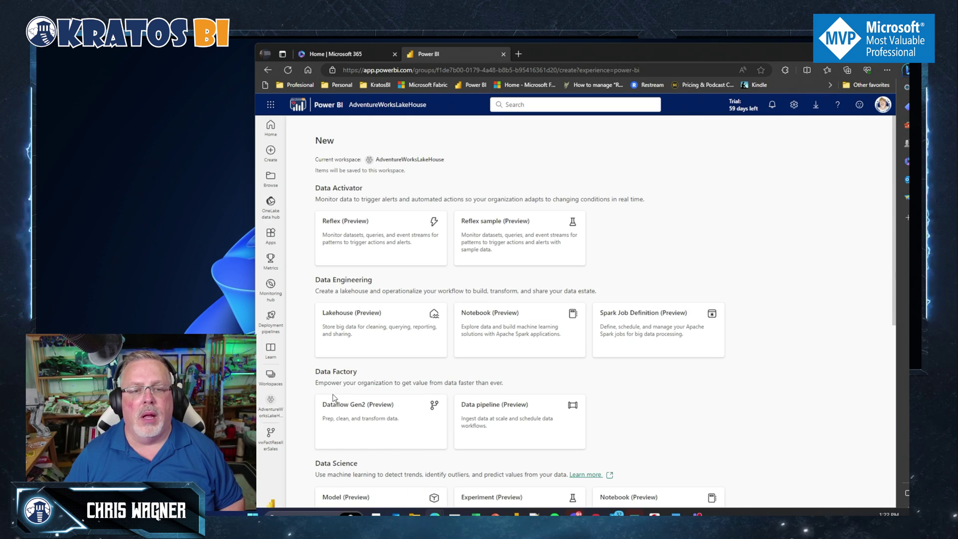
{"action": "scroll", "coordinate": [333, 396], "scroll_direction": "down", "scroll_amount": 8}
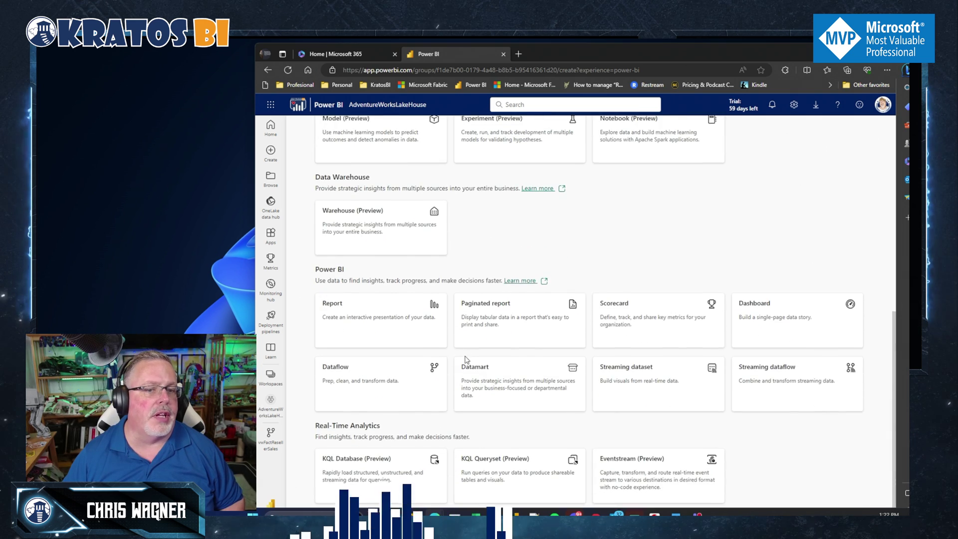
{"action": "scroll", "coordinate": [466, 360], "scroll_direction": "up", "scroll_amount": 8}
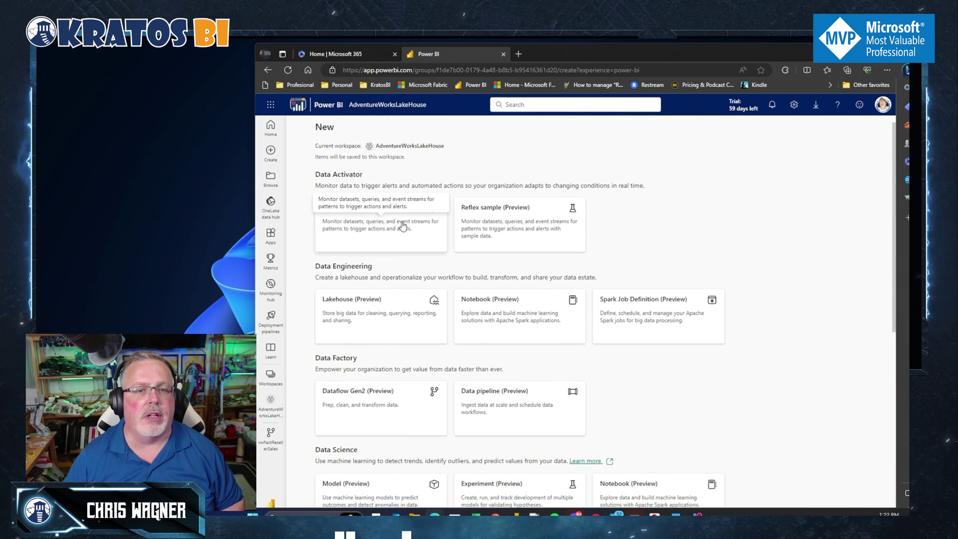
{"action": "scroll", "coordinate": [477, 274], "scroll_direction": "down", "scroll_amount": 3}
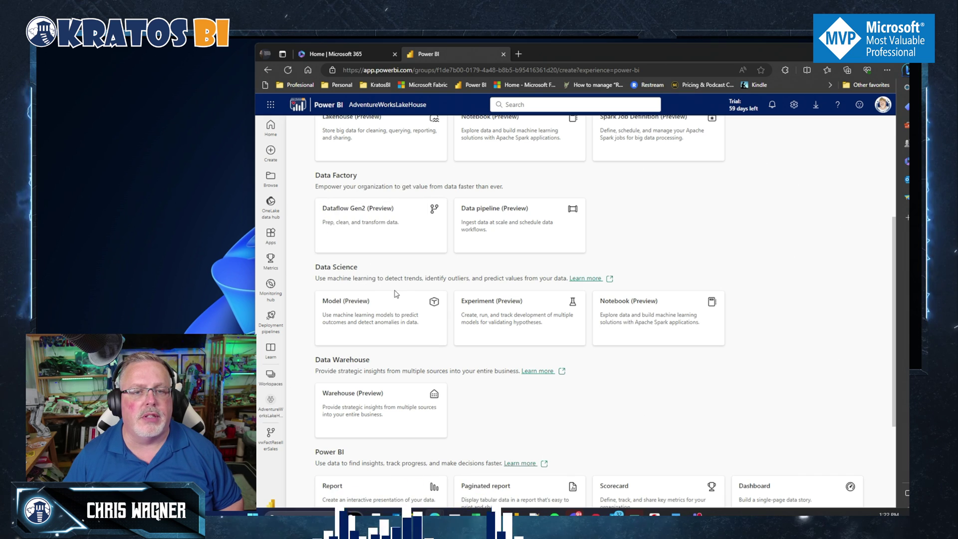
{"action": "left_click", "coordinate": [372, 220]}
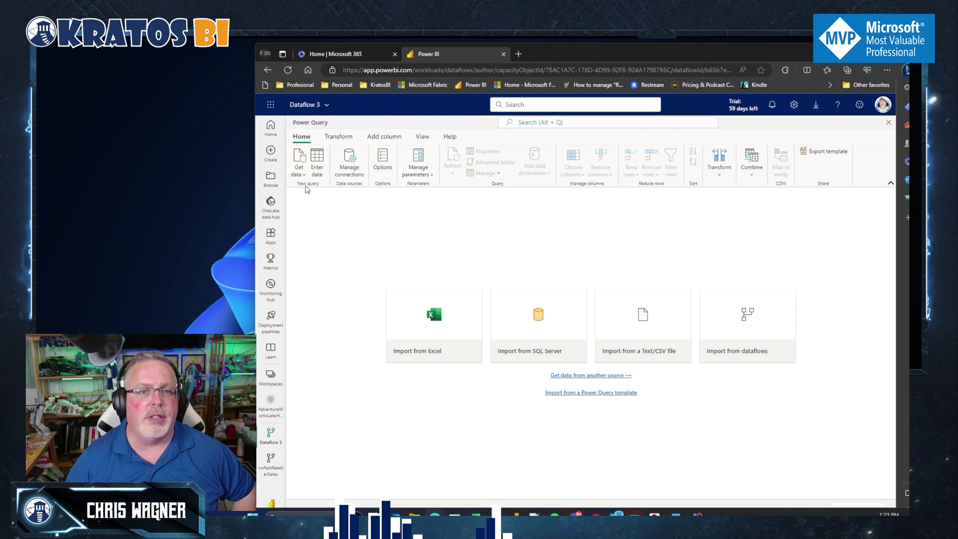
Step: Start a blank query from Get data and select all of its default code
{"action": "left_click", "coordinate": [303, 175]}
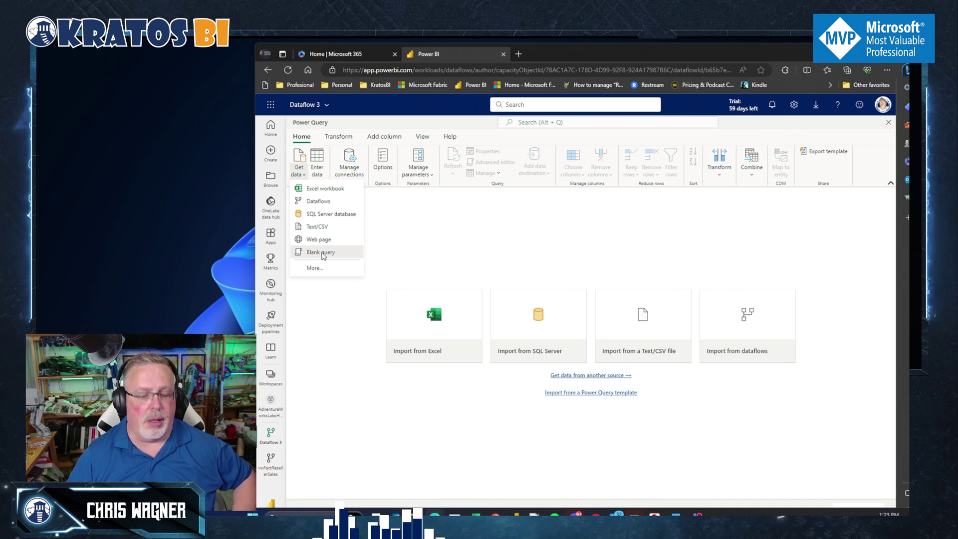
{"action": "left_click", "coordinate": [330, 253]}
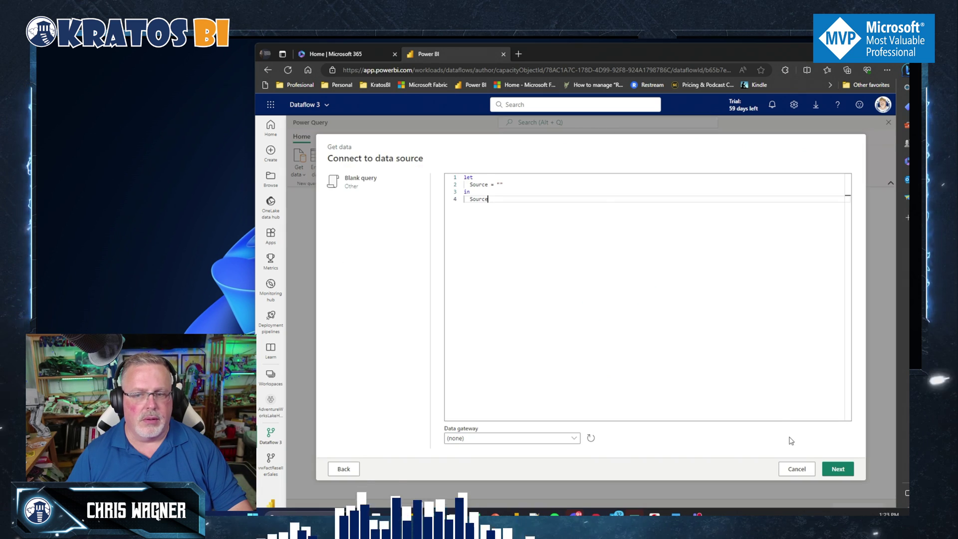
{"action": "left_click", "coordinate": [796, 469]}
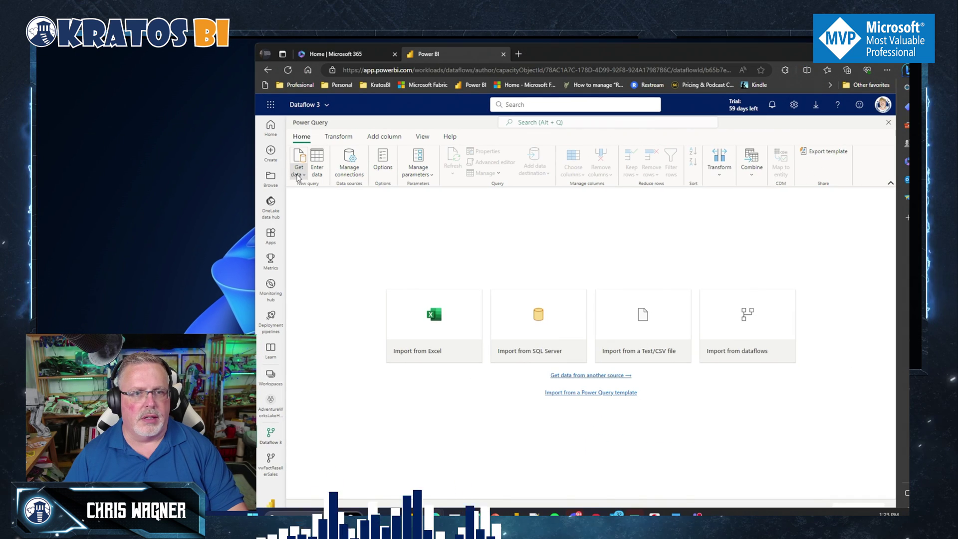
{"action": "left_click", "coordinate": [223, 165]}
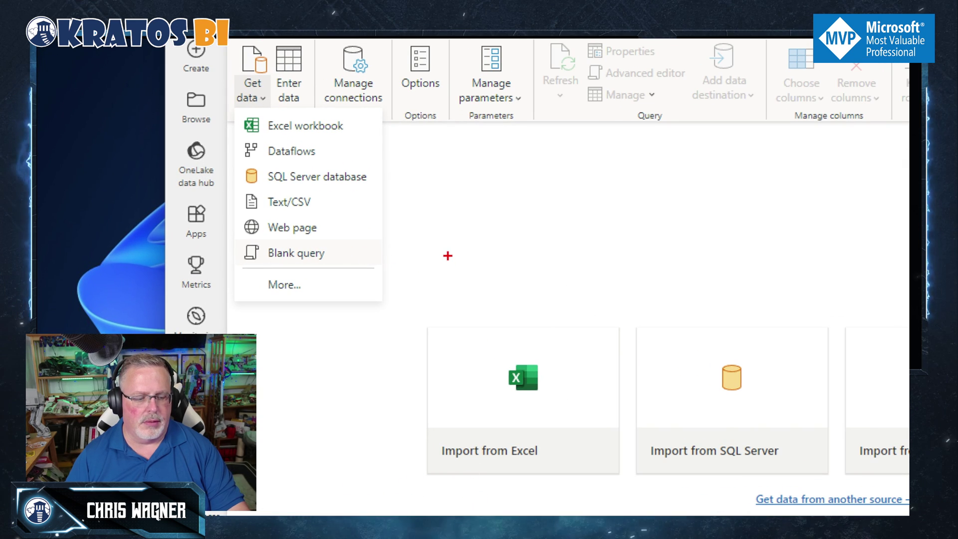
{"action": "mouse_move", "coordinate": [444, 286]}
{"action": "left_mouse_down"}
{"action": "mouse_move", "coordinate": [271, 223]}
{"action": "mouse_move", "coordinate": [228, 223]}
{"action": "left_mouse_up"}
{"action": "key", "text": "Escape"}
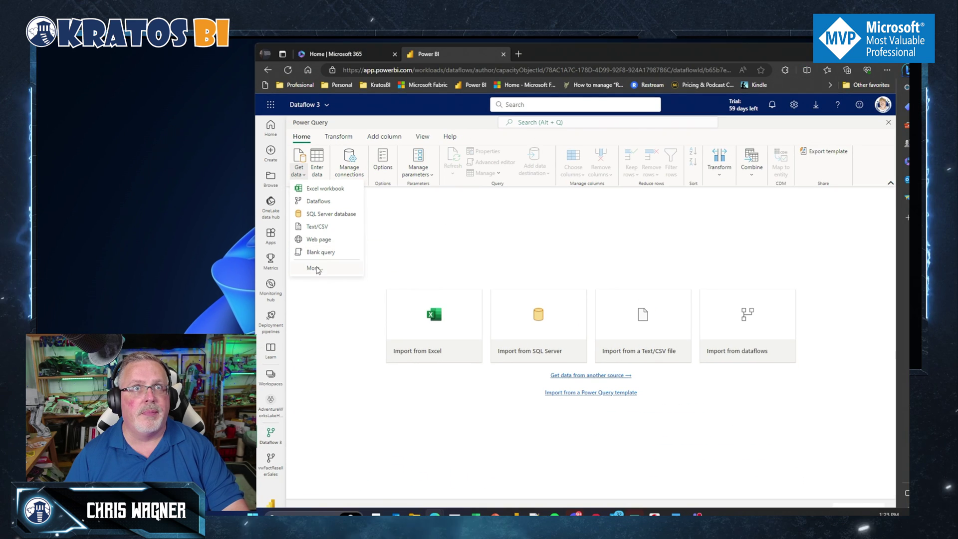
{"action": "left_click", "coordinate": [319, 252]}
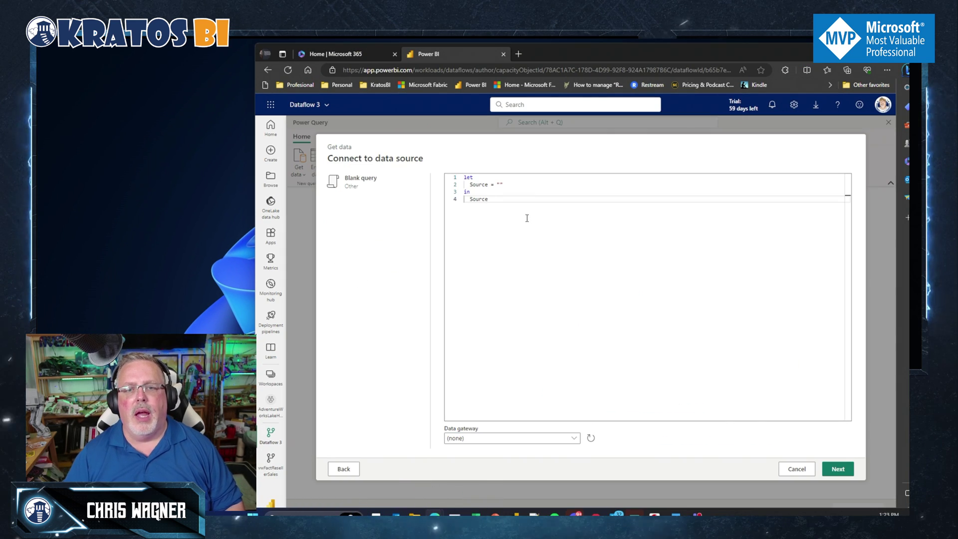
{"action": "left_click_drag", "start_coordinate": [525, 216], "coordinate": [408, 170]}
Step: Paste the vwFactResellerSales SQL code and create the query via the KratosBIEnterprise on-premises gateway
{"action": "key", "text": "ctrl+v"}
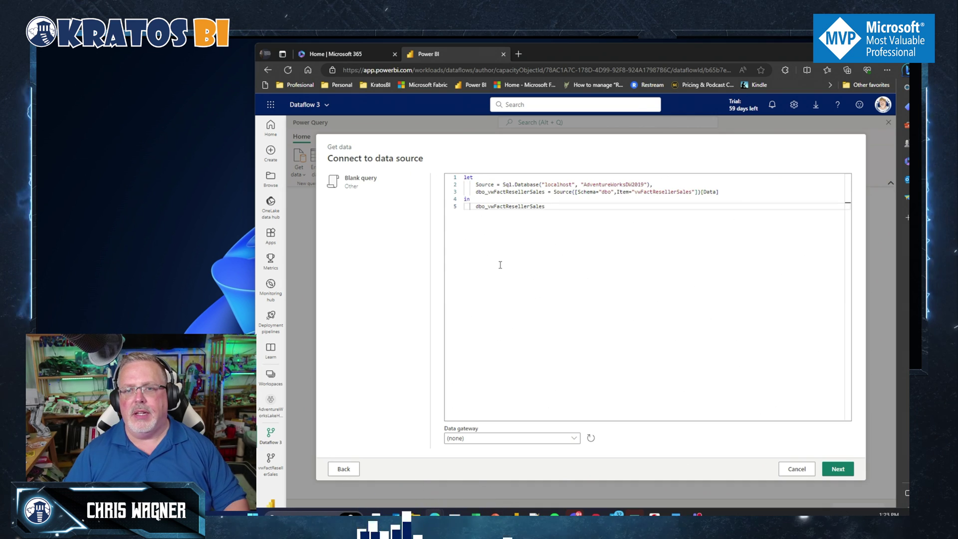
{"action": "double_click", "coordinate": [638, 194]}
{"action": "key", "text": "ctrl+c"}
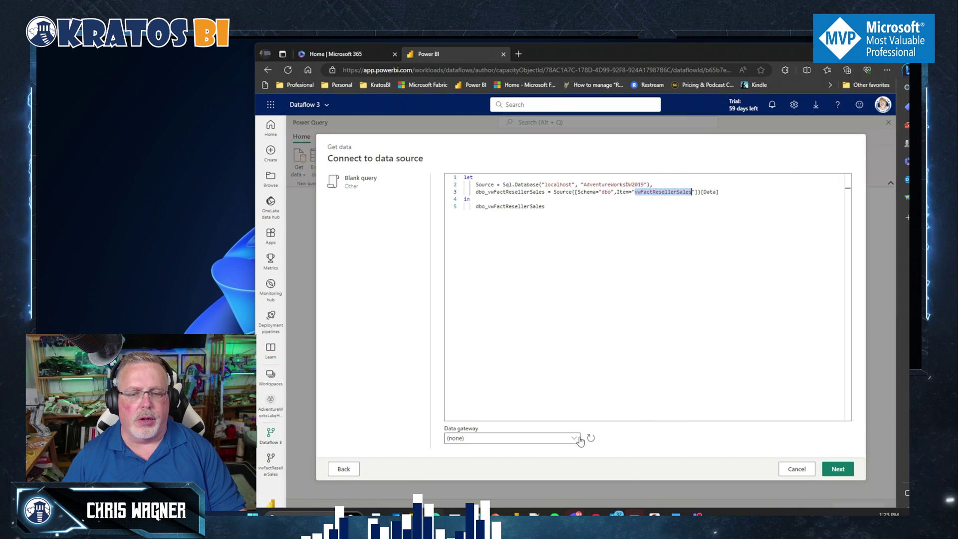
{"action": "left_click", "coordinate": [577, 433]}
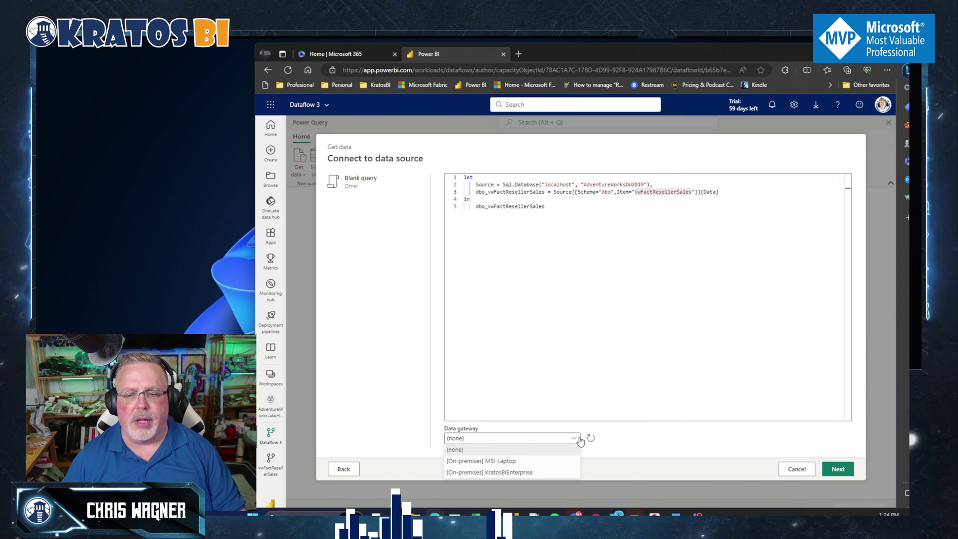
{"action": "left_click", "coordinate": [555, 472]}
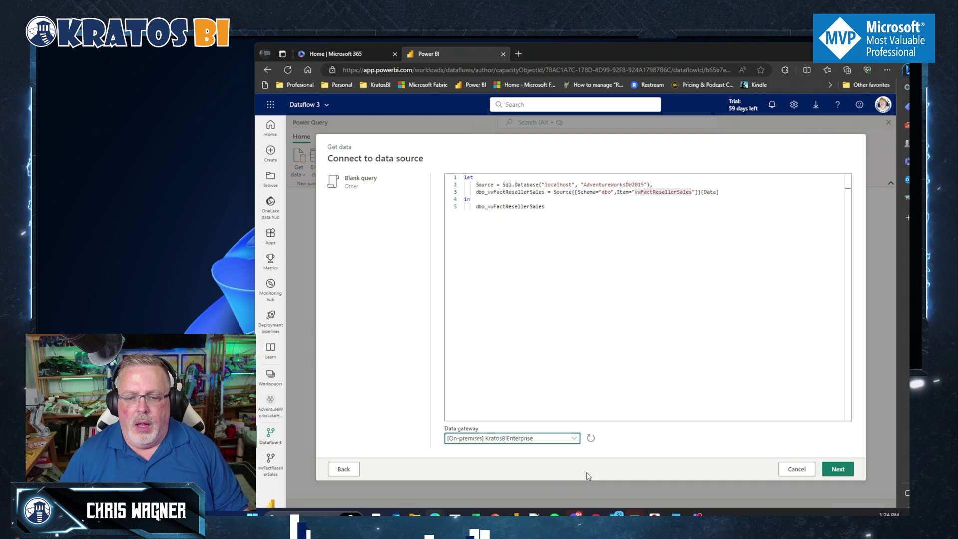
{"action": "left_click", "coordinate": [837, 470]}
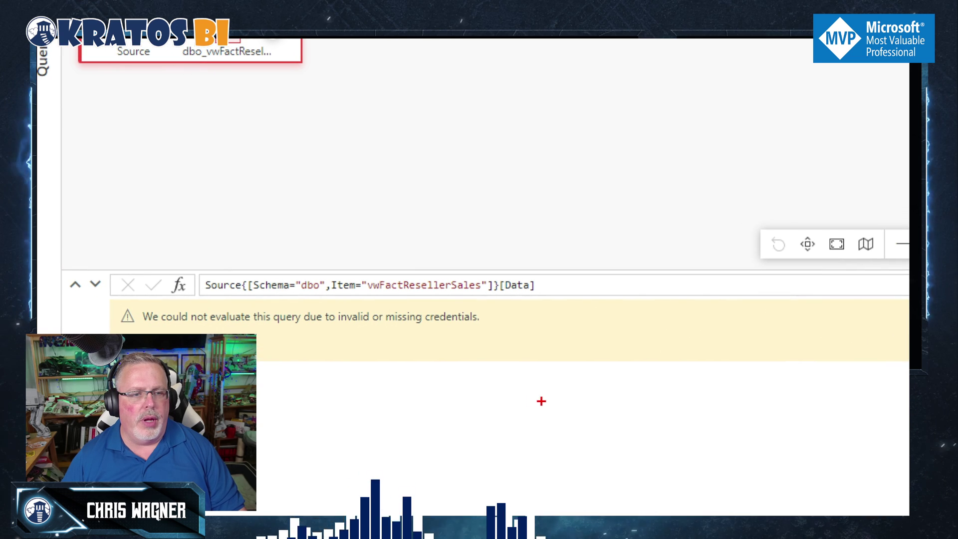
{"action": "left_click_drag", "start_coordinate": [261, 428], "coordinate": [387, 336]}
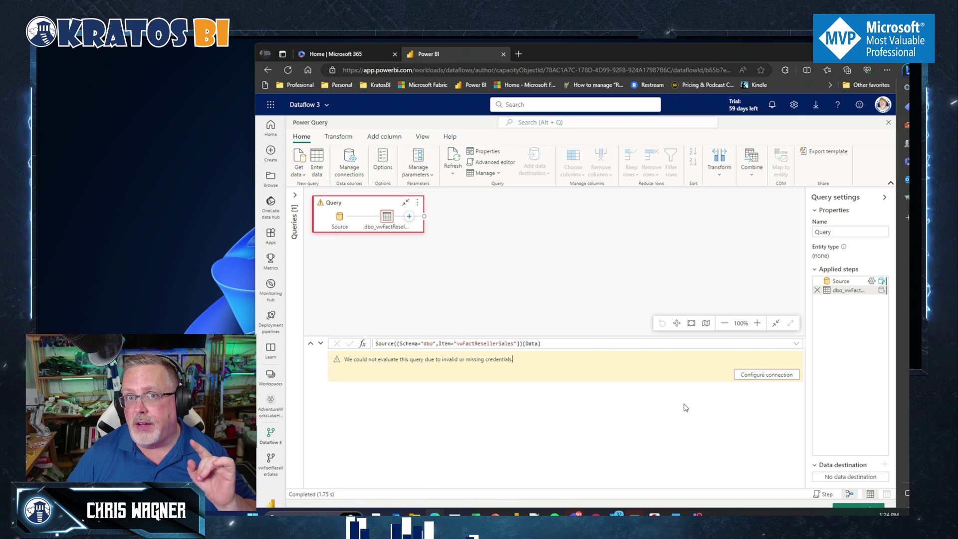
Step: Configure the missing credentials and connect to the AdventureWorksDW2019 database
{"action": "left_click", "coordinate": [744, 379]}
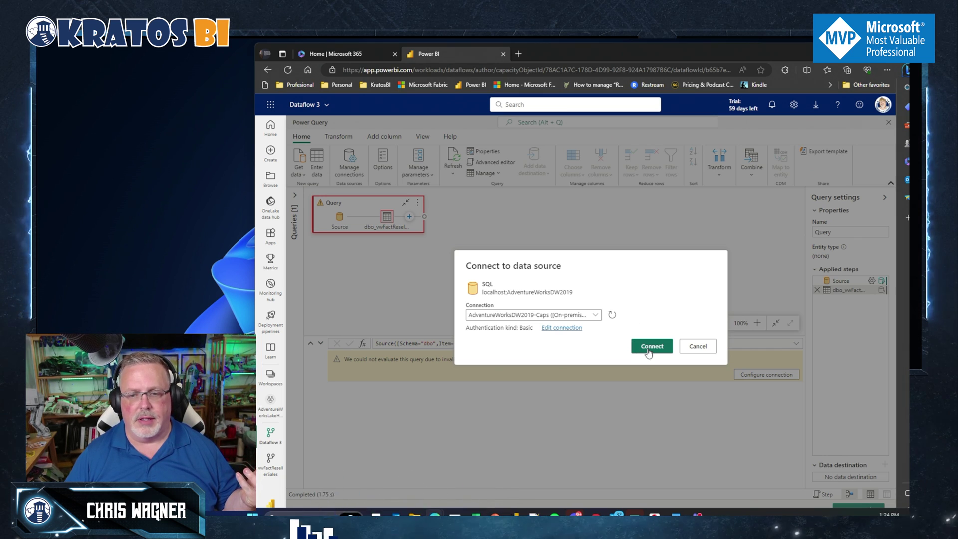
{"action": "left_click", "coordinate": [646, 348]}
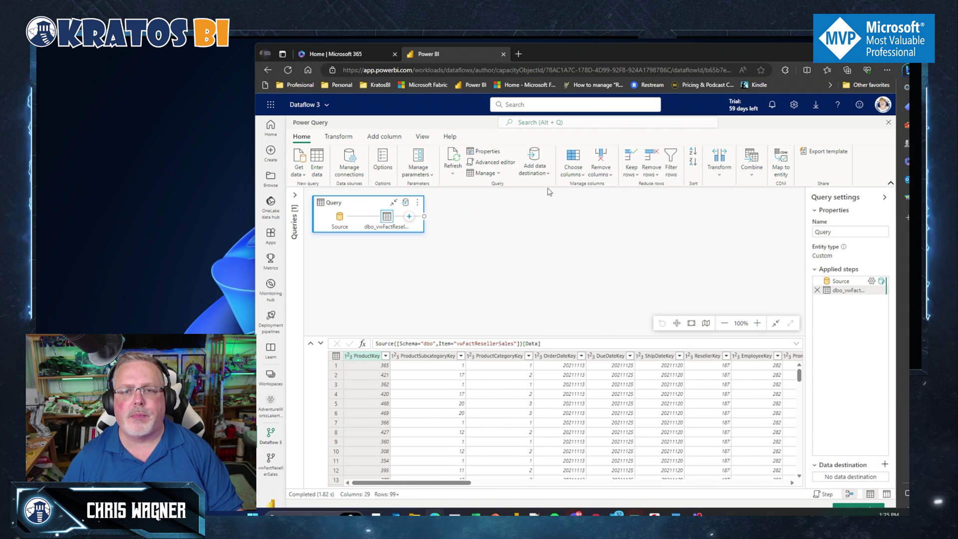
Step: Open the Add data destination dropdown on the Home ribbon
{"action": "left_click", "coordinate": [490, 181]}
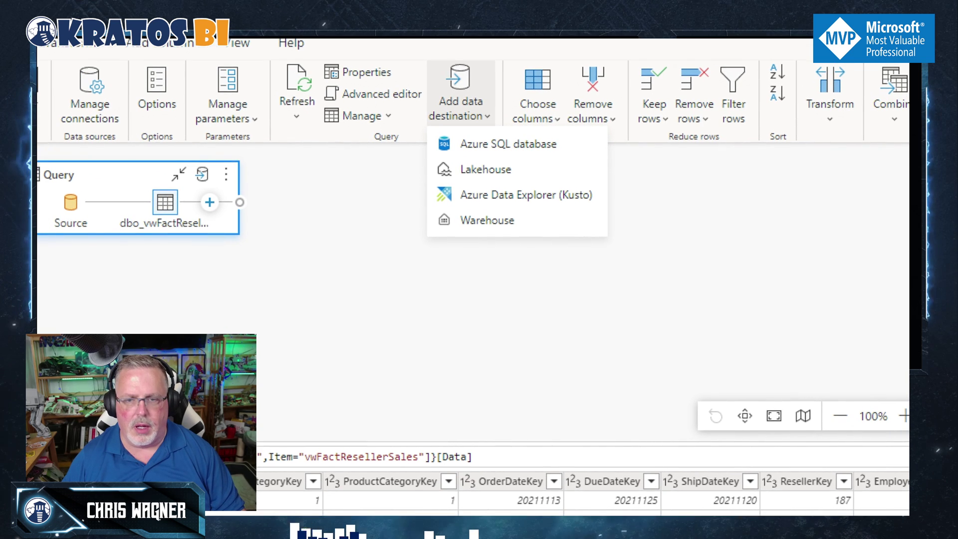
{"action": "left_click_drag", "start_coordinate": [617, 255], "coordinate": [492, 123]}
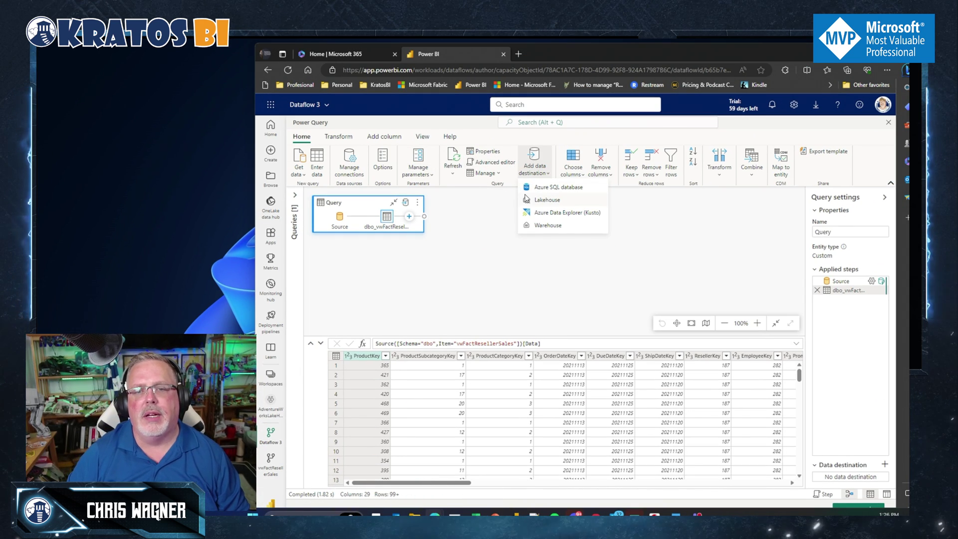
Step: Choose Lakehouse as destination with a new signed-in connection and continue to the target step
{"action": "left_click", "coordinate": [528, 200]}
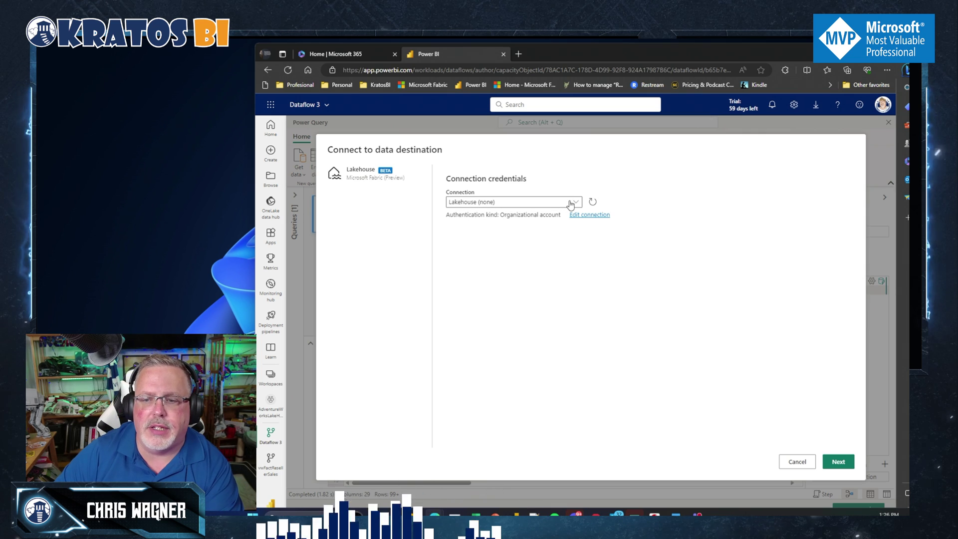
{"action": "left_click", "coordinate": [571, 202]}
{"action": "left_click", "coordinate": [513, 214]}
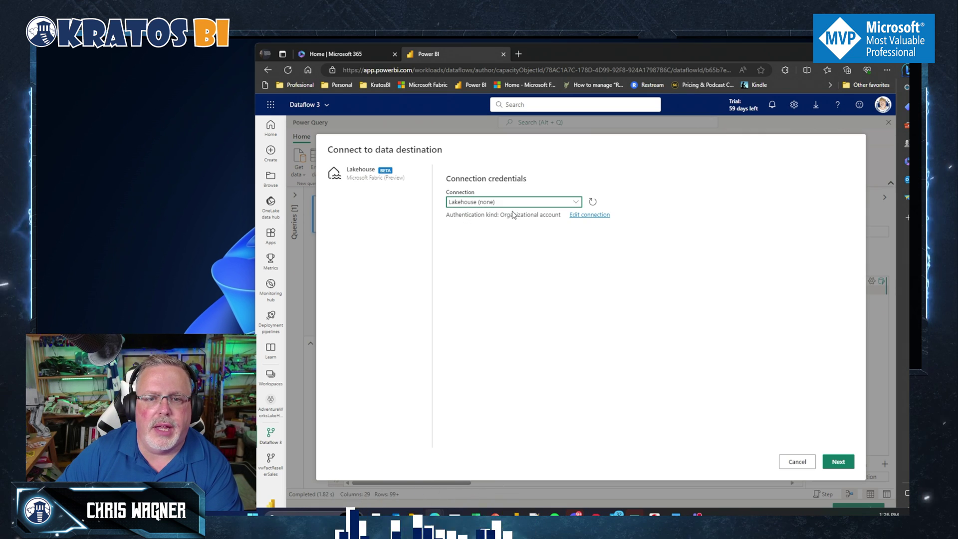
{"action": "left_click", "coordinate": [575, 203]}
{"action": "left_click", "coordinate": [601, 218]}
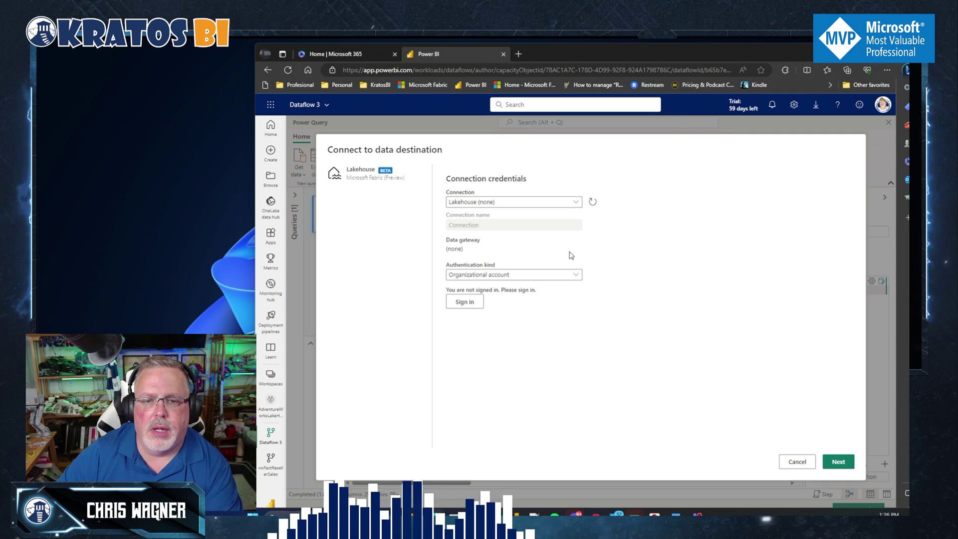
{"action": "left_click", "coordinate": [471, 305]}
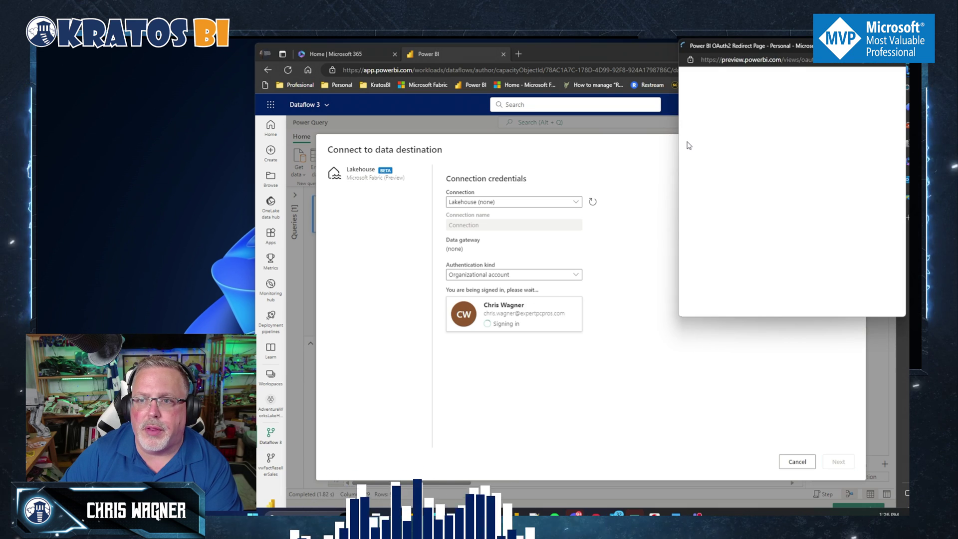
{"action": "left_click", "coordinate": [701, 144]}
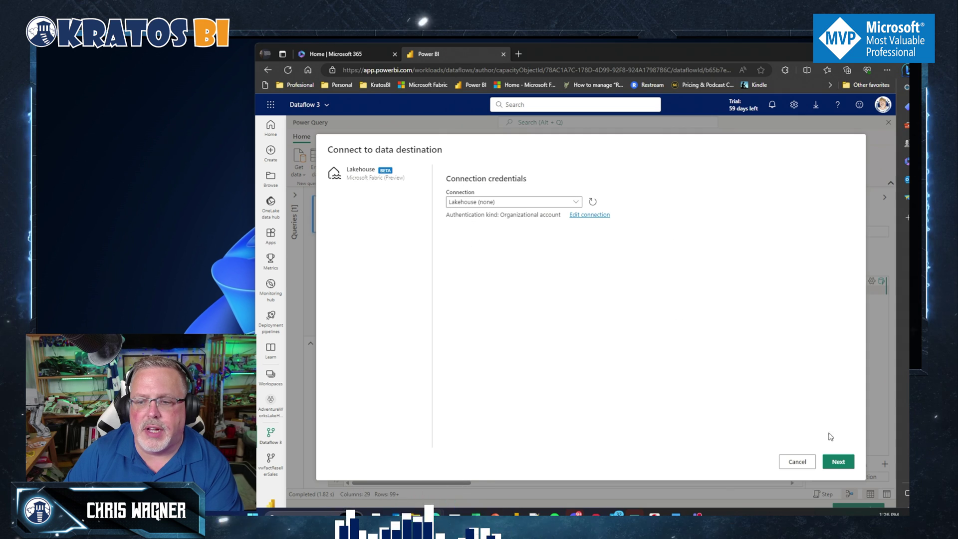
{"action": "left_click", "coordinate": [838, 462]}
{"action": "left_click", "coordinate": [838, 460]}
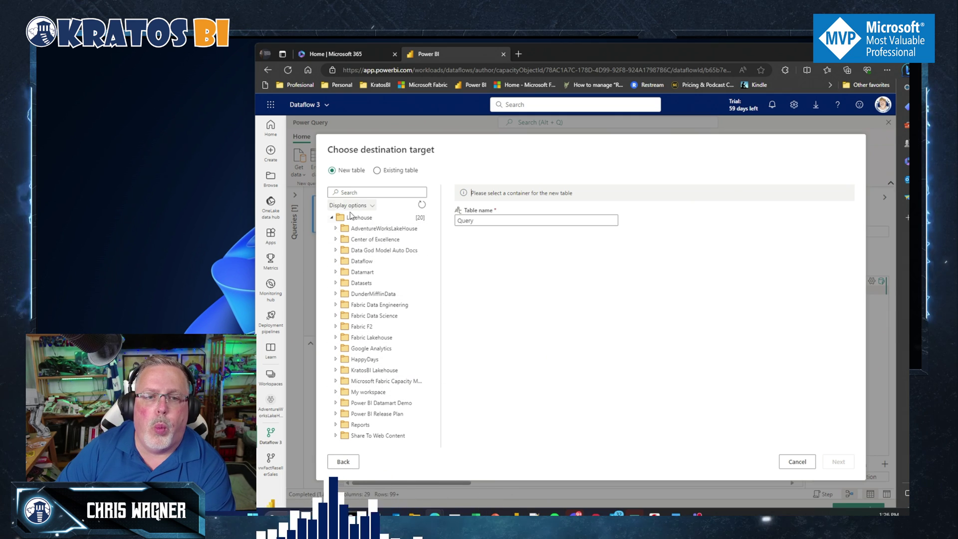
Step: Target a new table named vwFactResellerSalesYouTube in the AdventureWorksLH lakehouse
{"action": "left_click", "coordinate": [335, 230]}
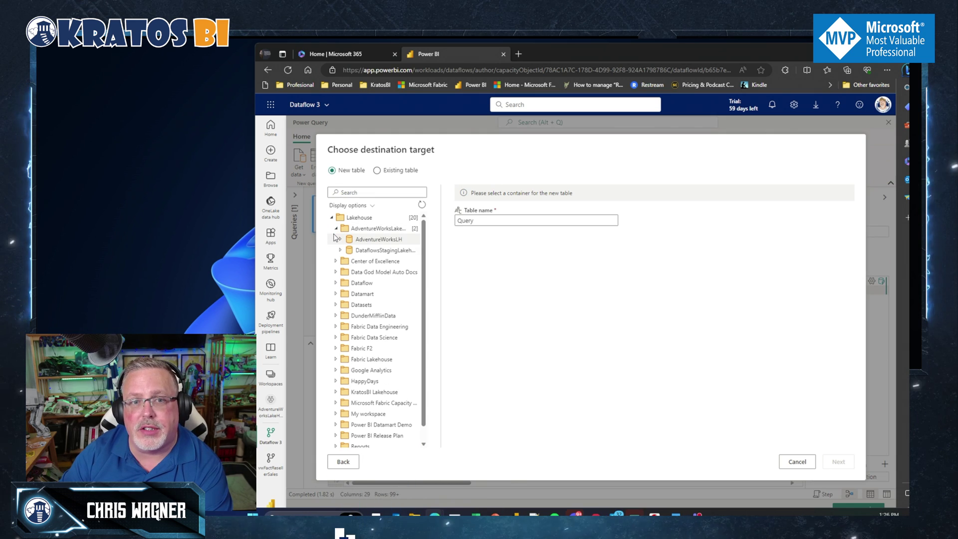
{"action": "left_click", "coordinate": [370, 239]}
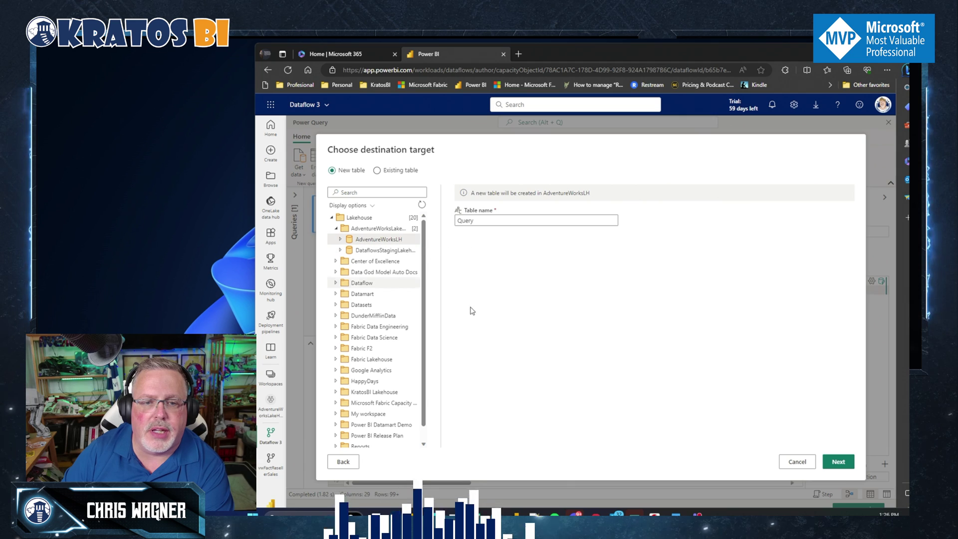
{"action": "left_click", "coordinate": [493, 221]}
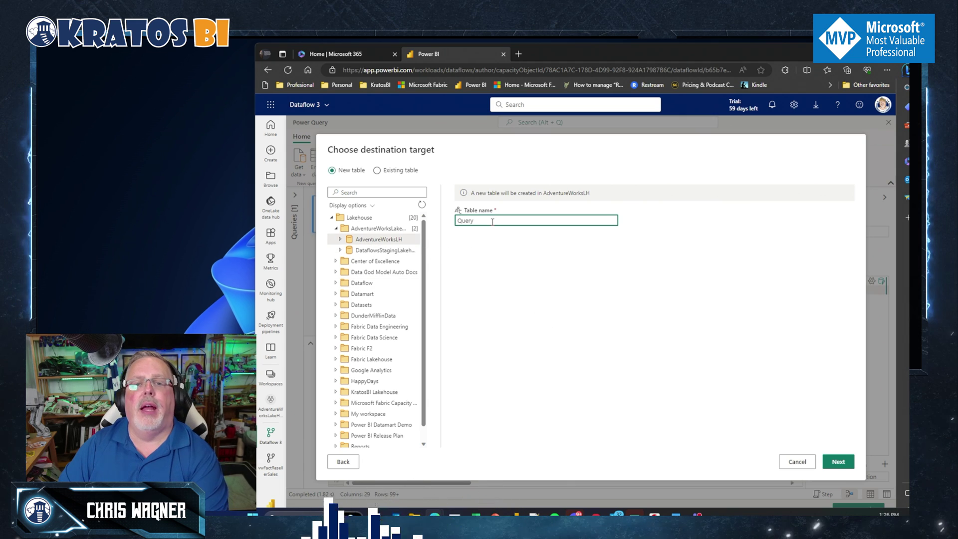
{"action": "left_click_drag", "start_coordinate": [486, 221], "coordinate": [449, 220]}
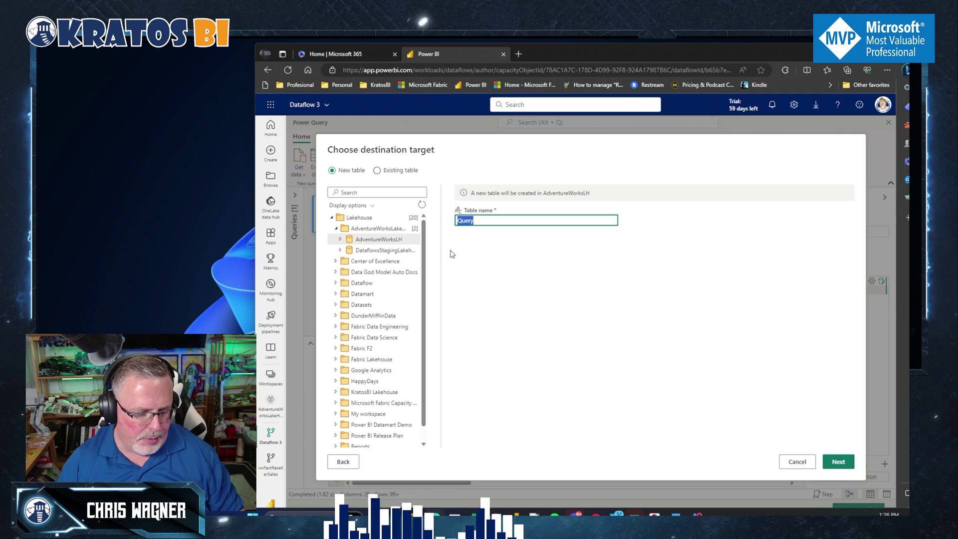
{"action": "key", "text": "ctrl+v"}
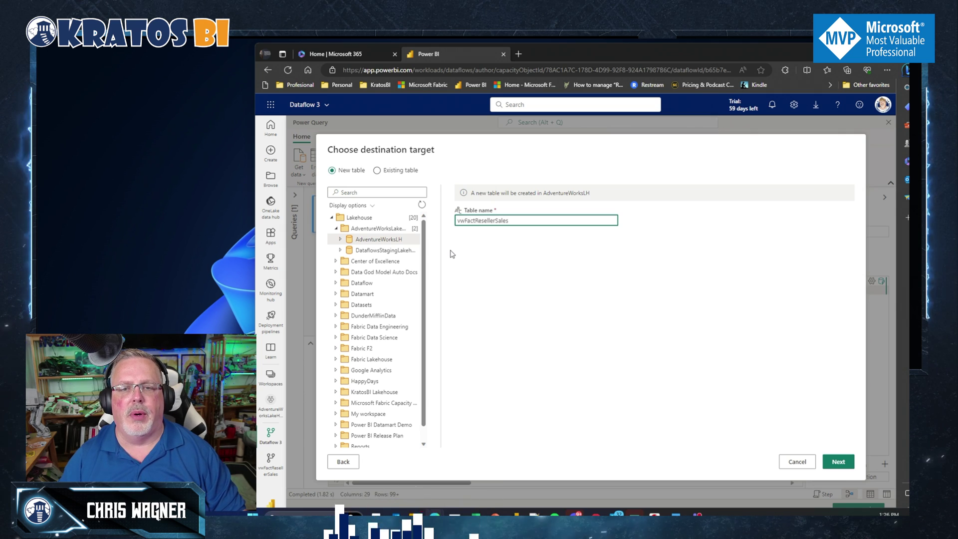
{"action": "type", "text": "YouTu"}
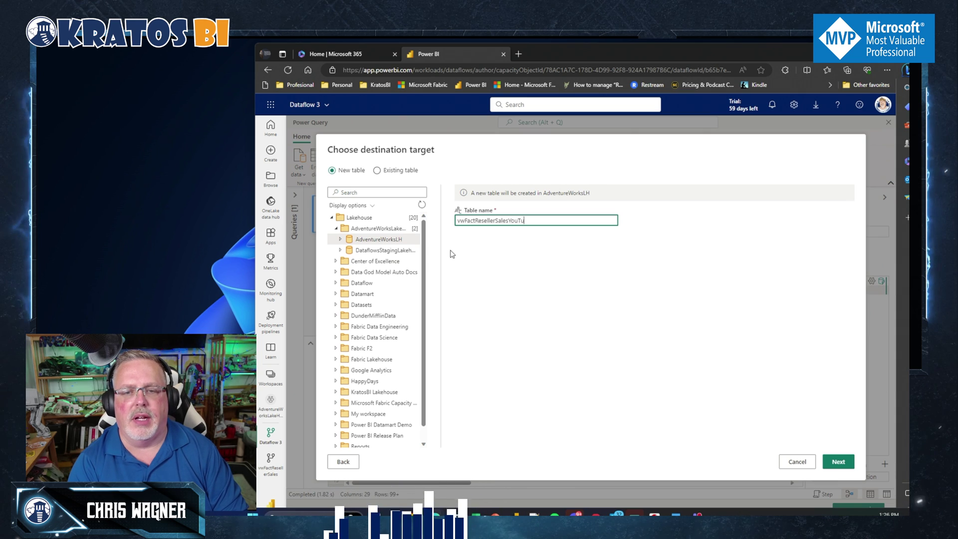
{"action": "type", "text": "be"}
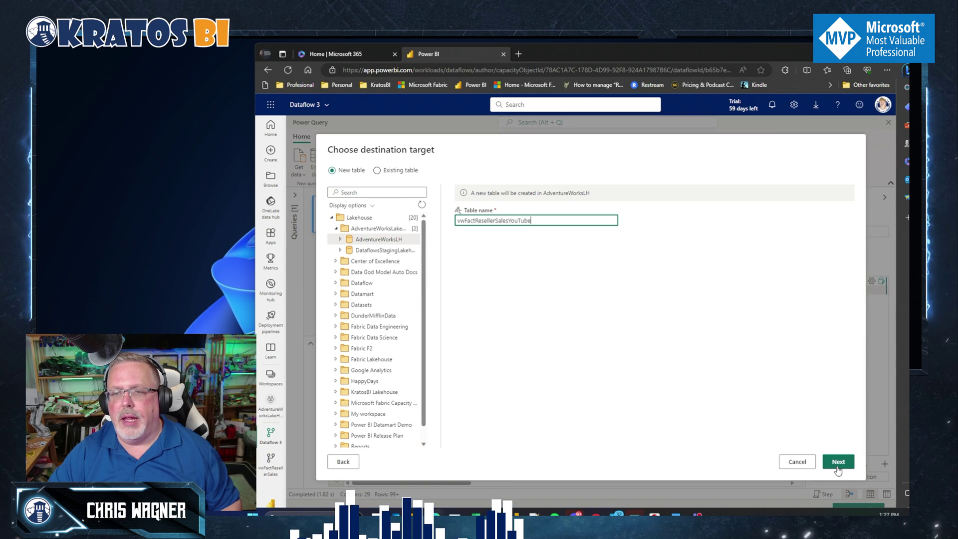
{"action": "left_click", "coordinate": [838, 462]}
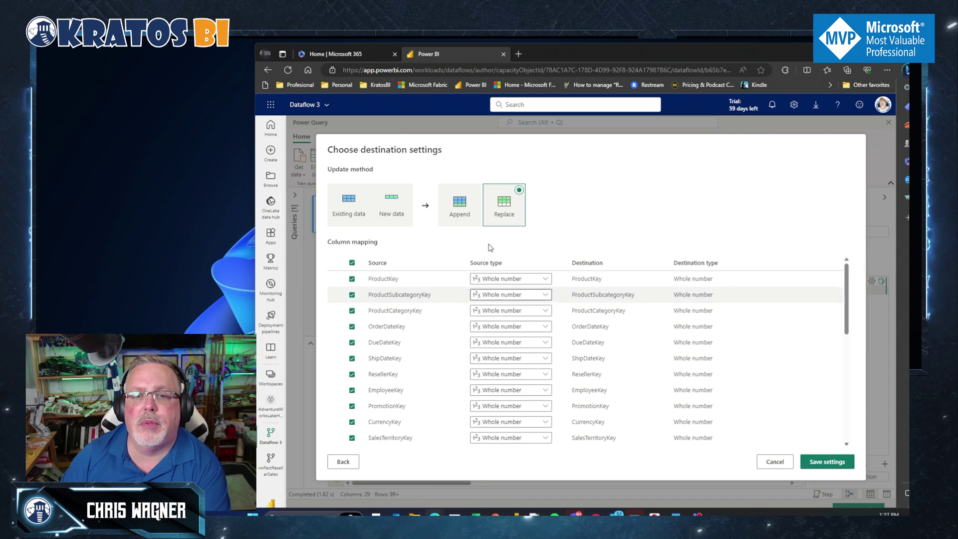
Step: Keep Replace as the update method, review the column mappings, and save the destination settings
{"action": "left_click", "coordinate": [455, 213]}
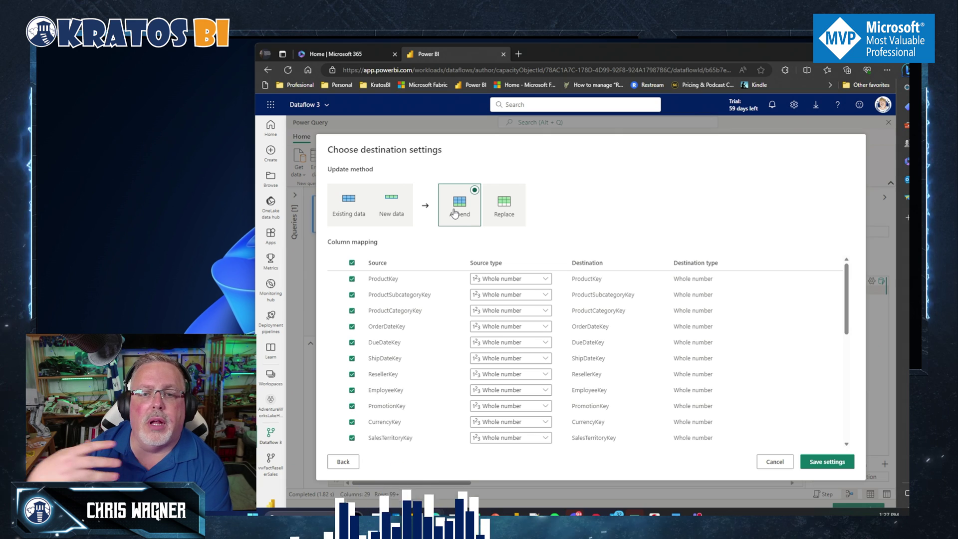
{"action": "left_click", "coordinate": [505, 207]}
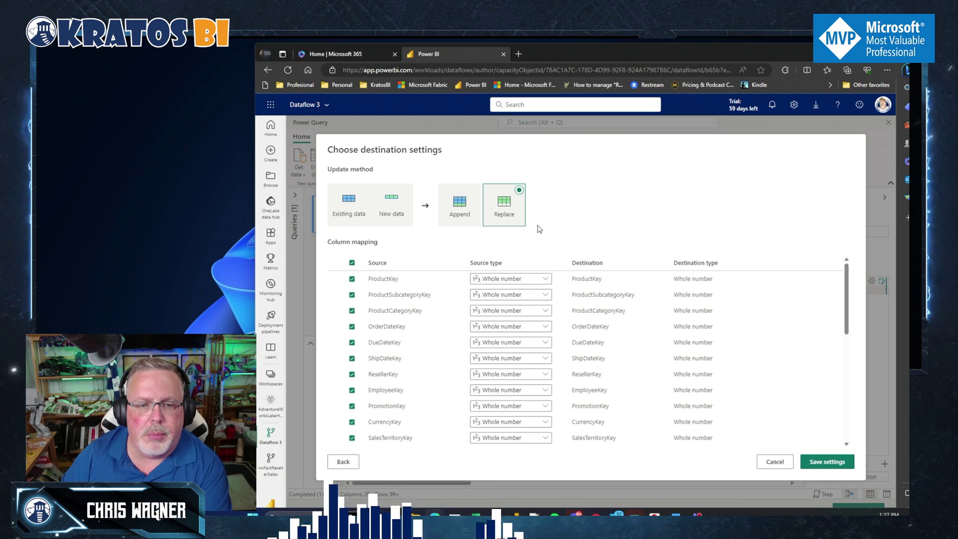
{"action": "scroll", "coordinate": [574, 309], "scroll_direction": "down", "scroll_amount": 1}
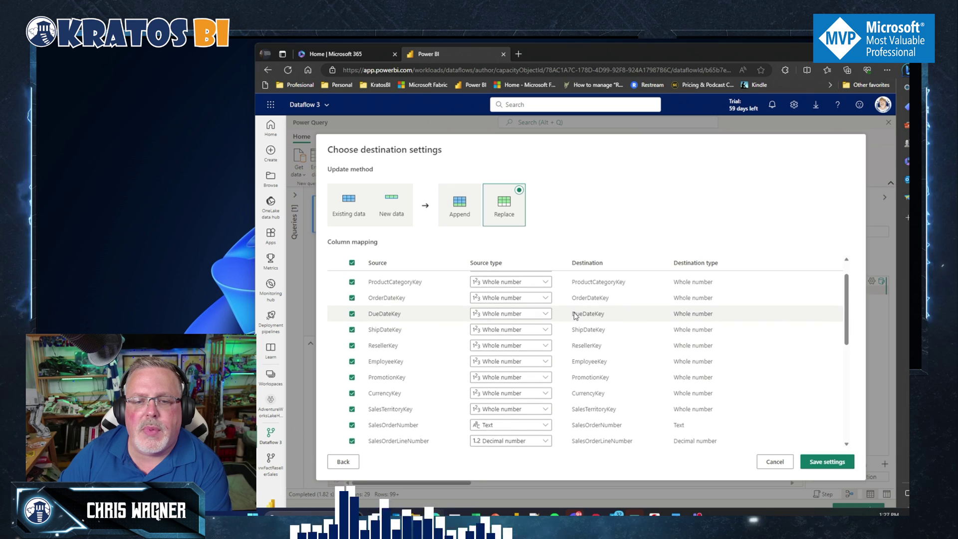
{"action": "scroll", "coordinate": [574, 312], "scroll_direction": "down", "scroll_amount": 3}
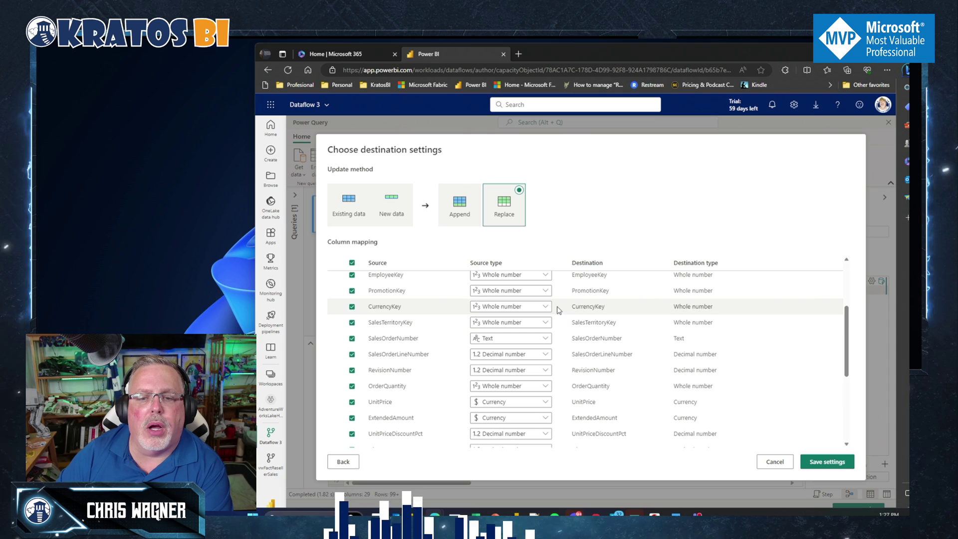
{"action": "scroll", "coordinate": [566, 334], "scroll_direction": "down", "scroll_amount": 2}
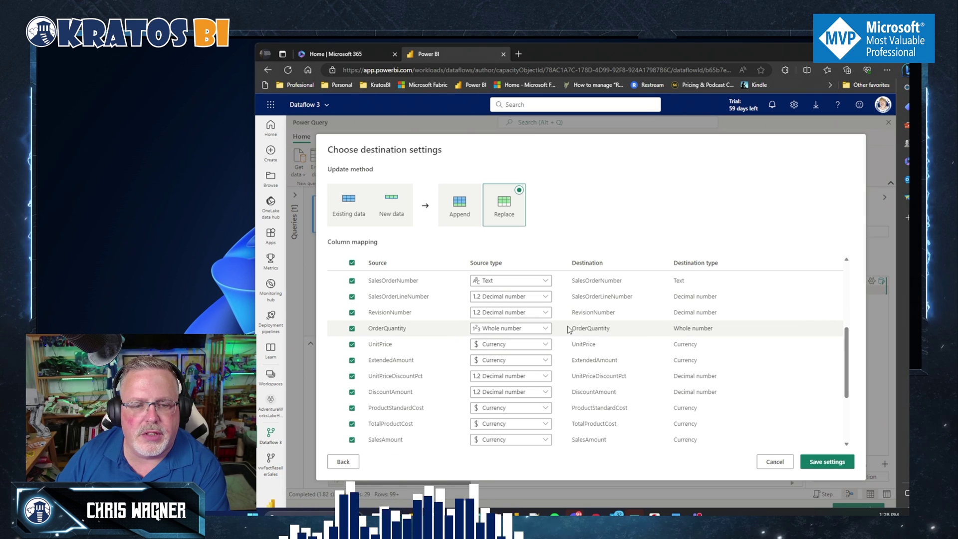
{"action": "scroll", "coordinate": [569, 329], "scroll_direction": "down", "scroll_amount": 3}
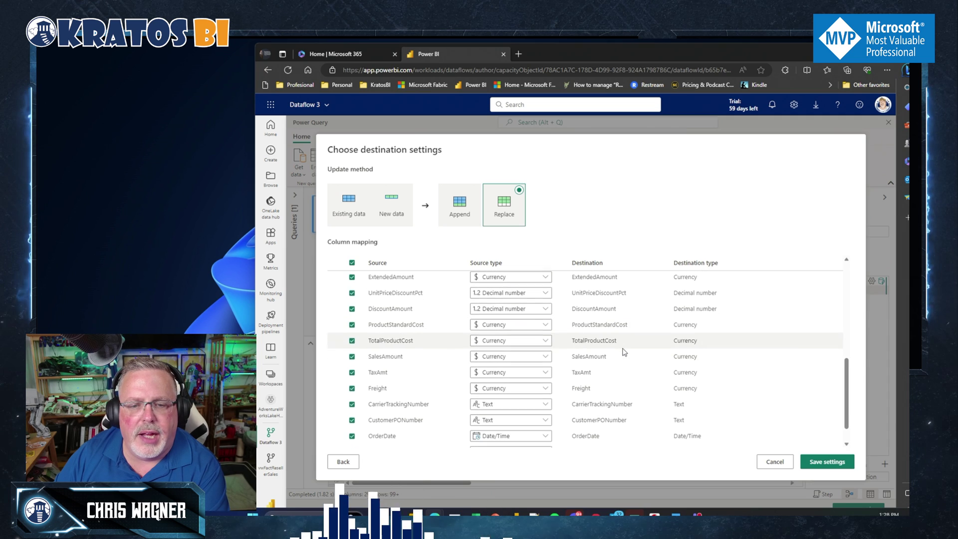
{"action": "scroll", "coordinate": [588, 372], "scroll_direction": "down", "scroll_amount": 1}
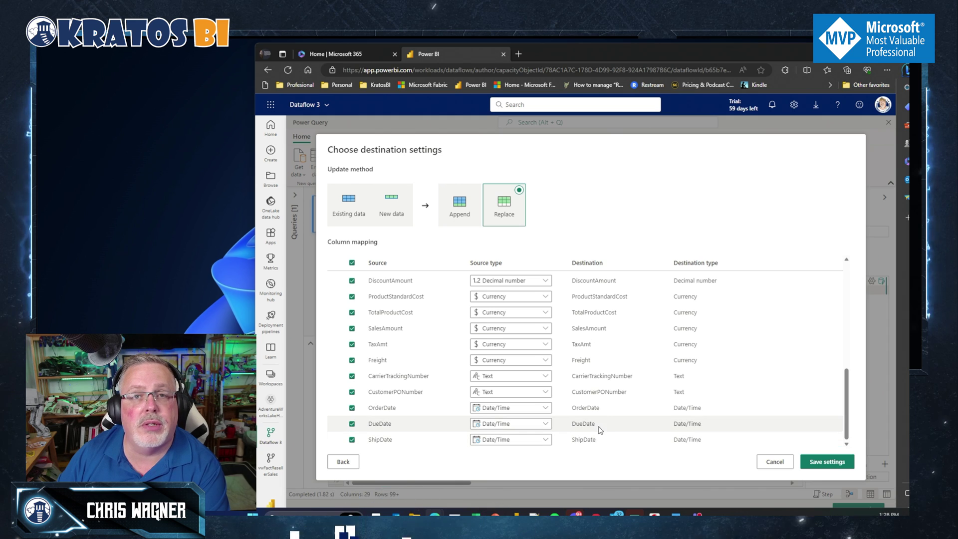
{"action": "left_click", "coordinate": [836, 462]}
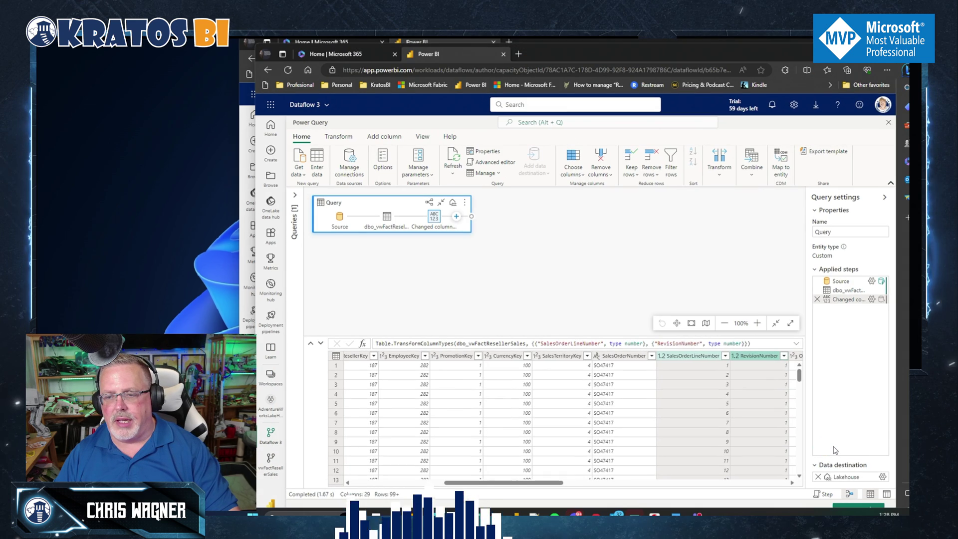
Step: Check the Lakehouse data destination settings, then close the editor so Dataflow 3 publishes
{"action": "left_click", "coordinate": [882, 476]}
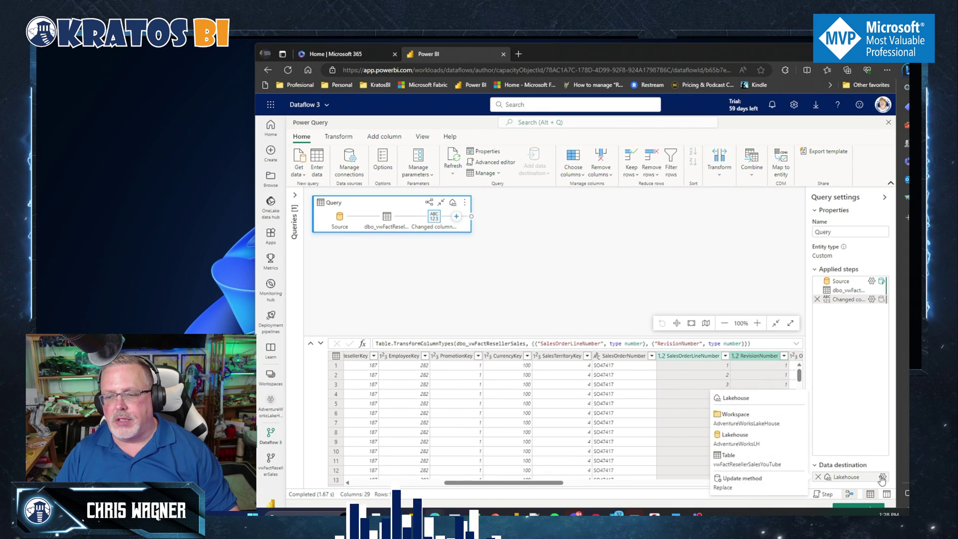
{"action": "left_click", "coordinate": [797, 462]}
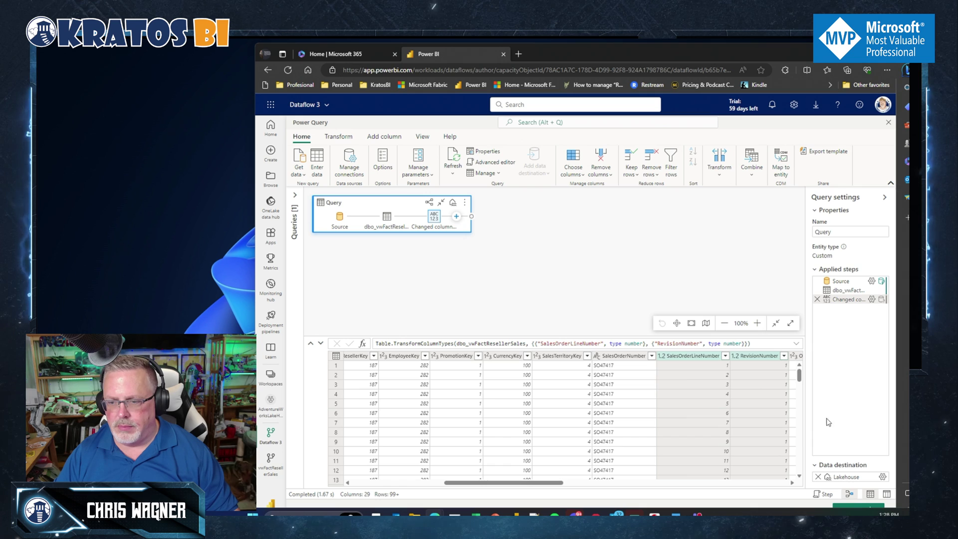
{"action": "left_click", "coordinate": [844, 507]}
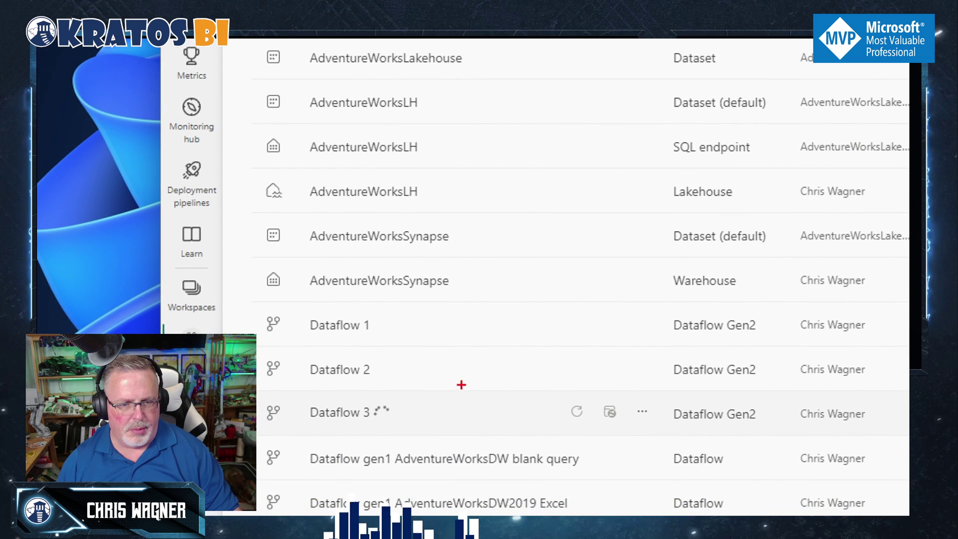
Step: Wait for Dataflow 3 to finish refreshing, showing 8/26/23 1:29:10 PM as its refreshed time
{"action": "mouse_move", "coordinate": [461, 385]}
{"action": "left_mouse_down"}
{"action": "mouse_move", "coordinate": [413, 402]}
{"action": "mouse_move", "coordinate": [457, 384]}
{"action": "mouse_move", "coordinate": [473, 417]}
{"action": "left_mouse_up"}
{"action": "key", "text": "Escape"}
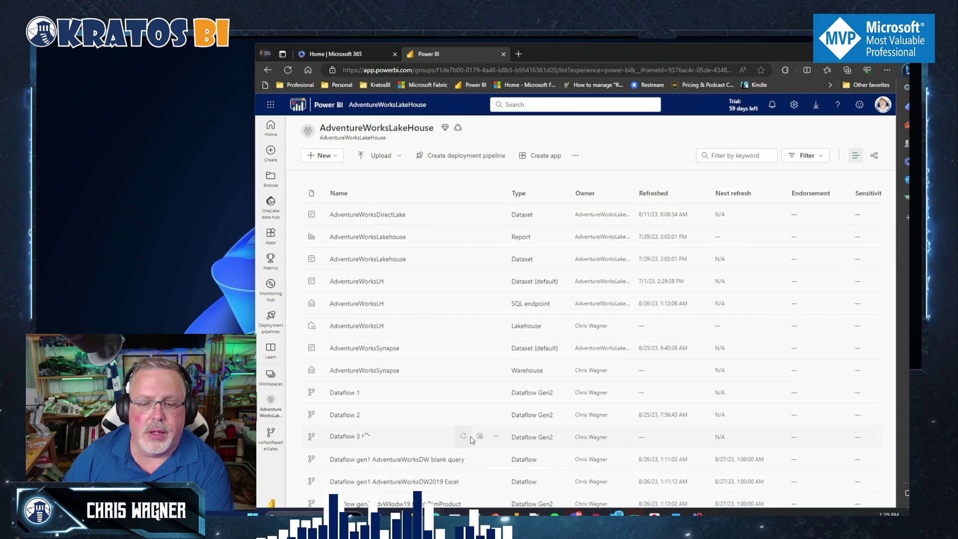
{"action": "left_click", "coordinate": [496, 437]}
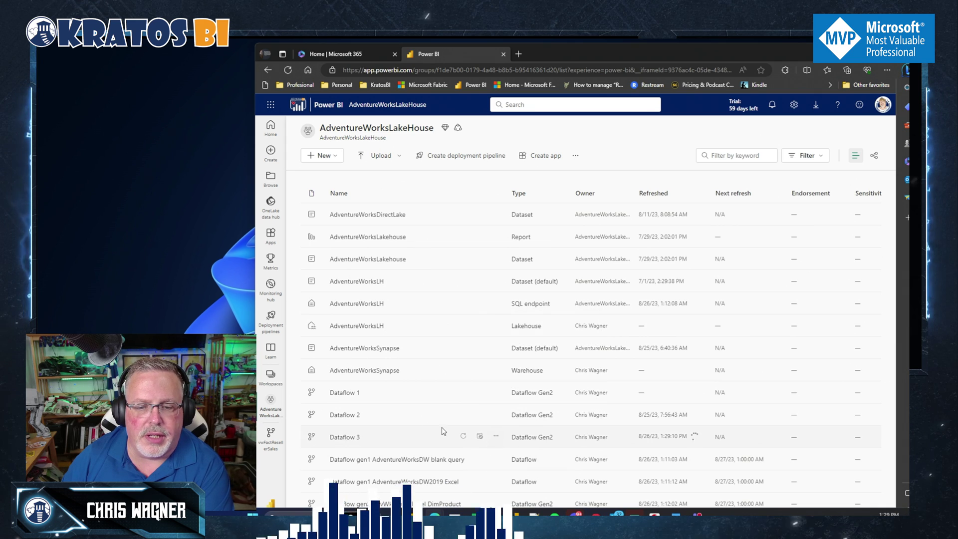
Step: Turn on scheduled refresh for Dataflow 3 using the Central Time zone
{"action": "left_click", "coordinate": [497, 437]}
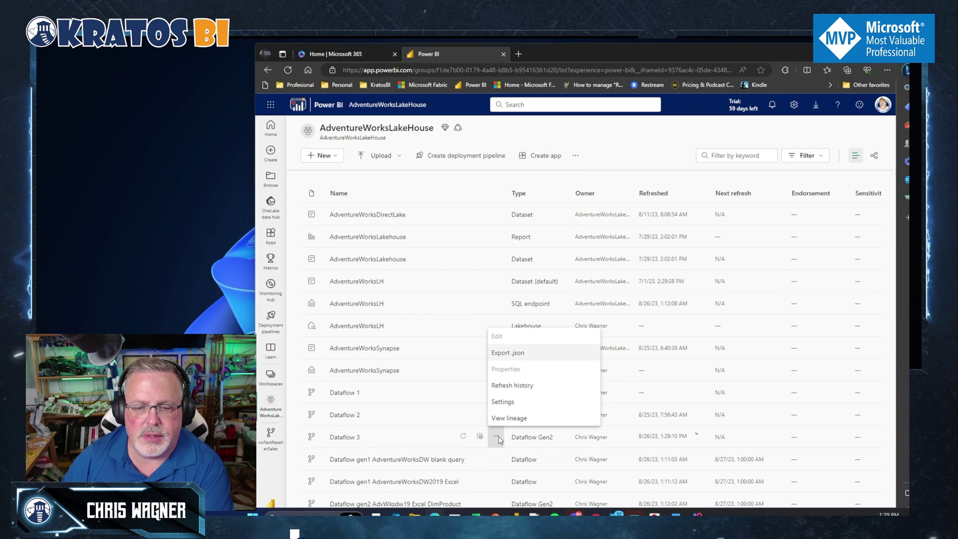
{"action": "left_click", "coordinate": [502, 402]}
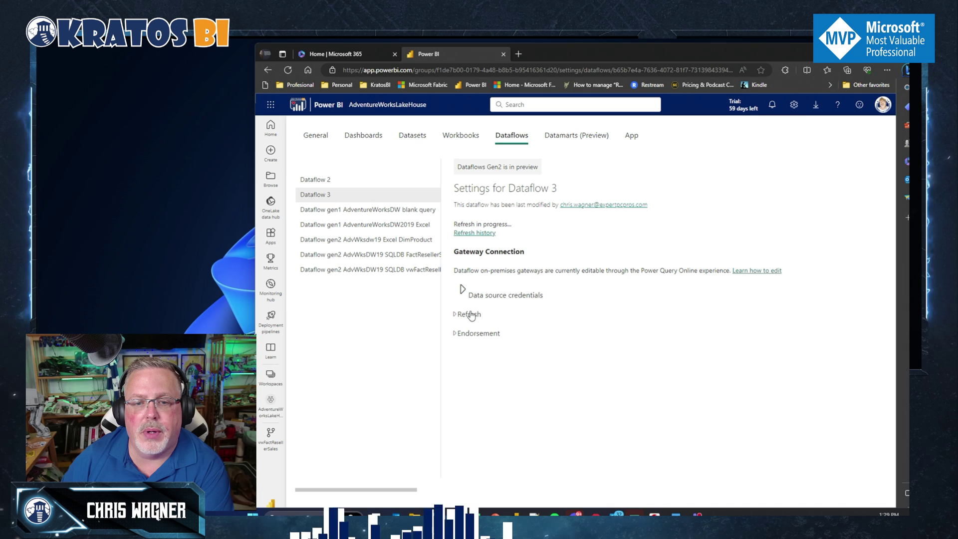
{"action": "left_click", "coordinate": [454, 315]}
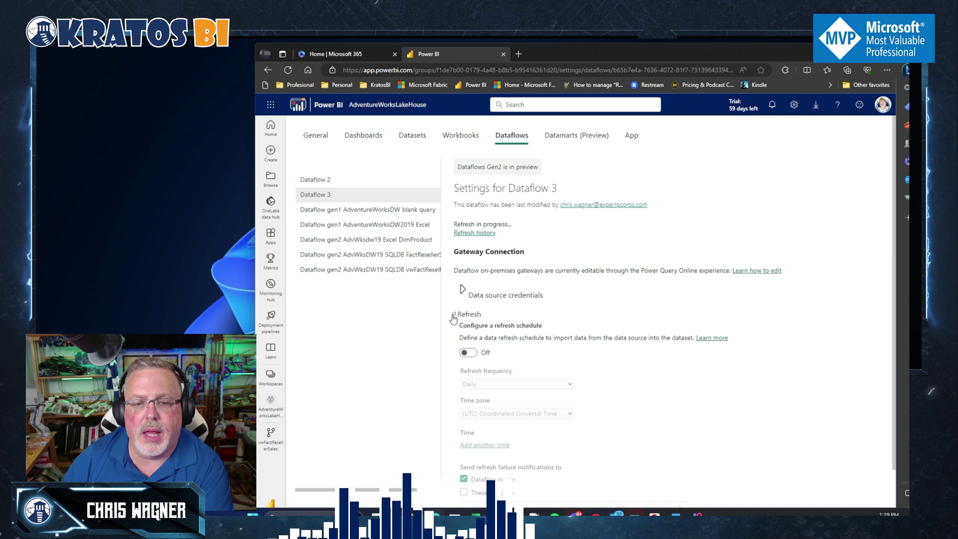
{"action": "left_click", "coordinate": [473, 354]}
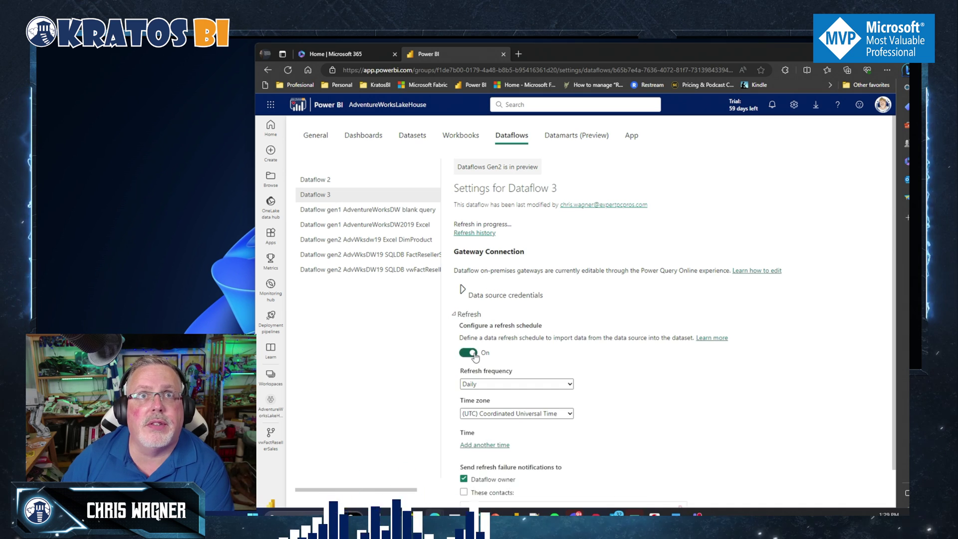
{"action": "scroll", "coordinate": [487, 371], "scroll_direction": "down", "scroll_amount": 2}
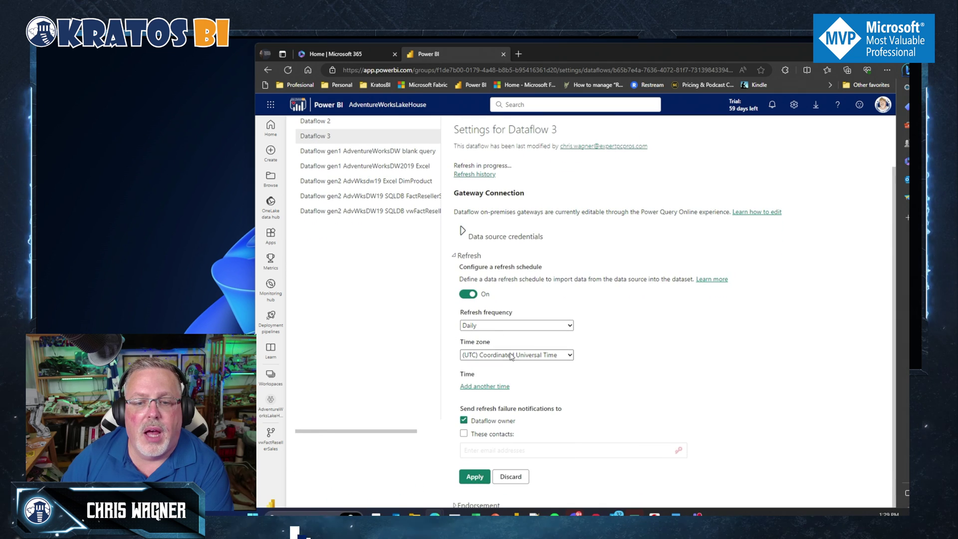
{"action": "left_click", "coordinate": [506, 354]}
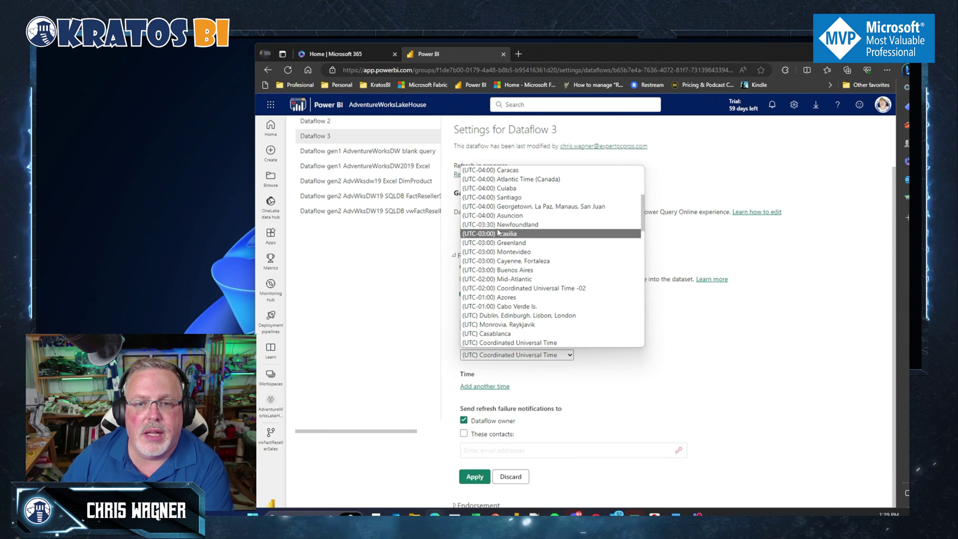
{"action": "scroll", "coordinate": [516, 263], "scroll_direction": "up", "scroll_amount": 5}
{"action": "left_click", "coordinate": [514, 261]}
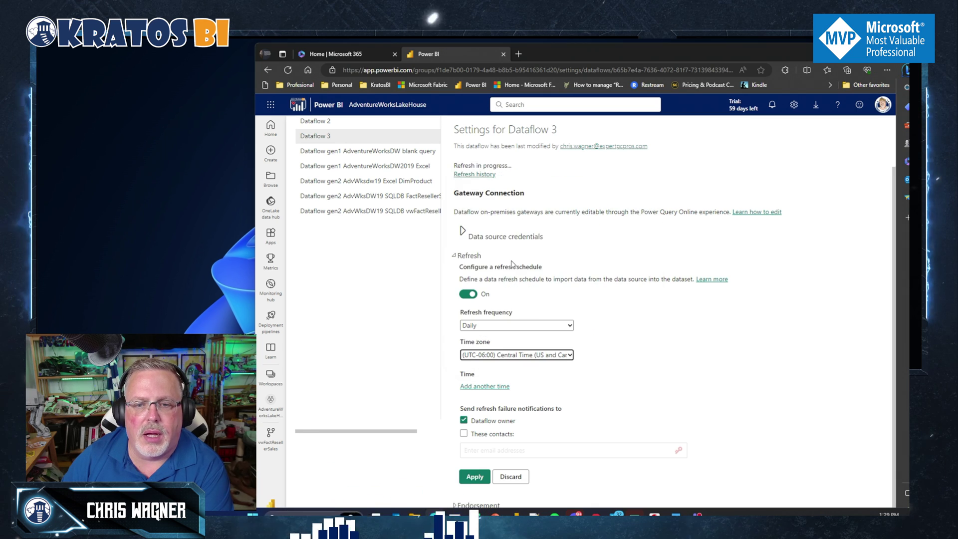
Step: Add a daily 6:00 AM refresh time and apply the schedule
{"action": "left_click", "coordinate": [493, 387]}
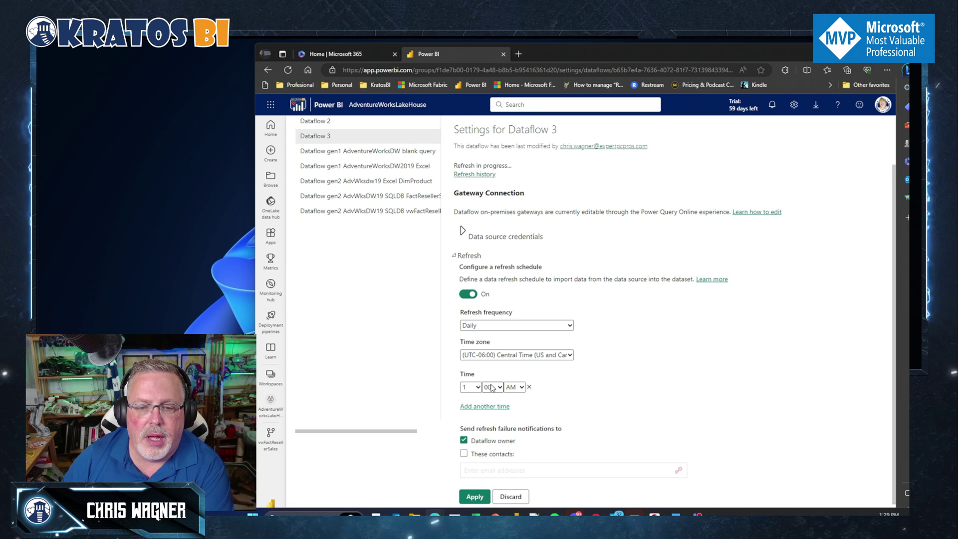
{"action": "left_click", "coordinate": [472, 388]}
{"action": "left_click", "coordinate": [479, 445]}
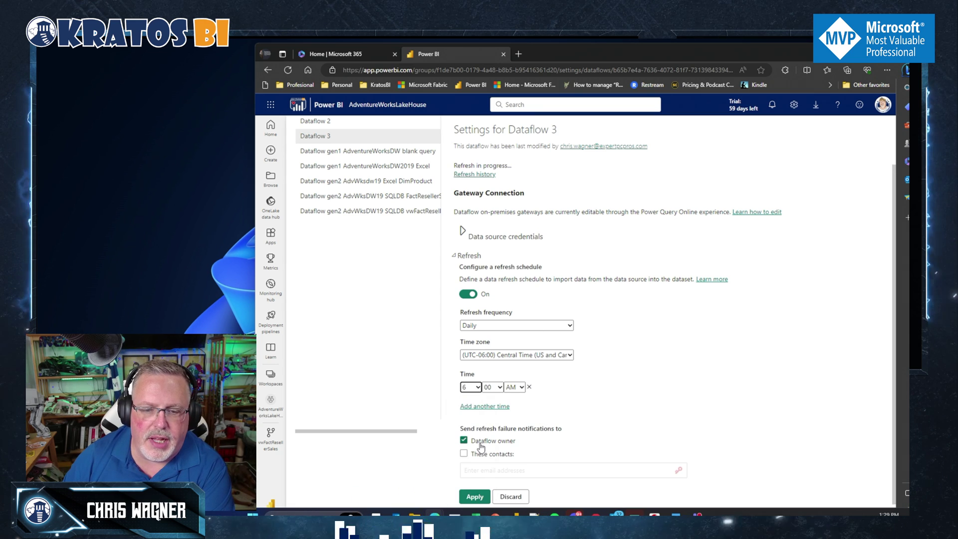
{"action": "left_click", "coordinate": [475, 496]}
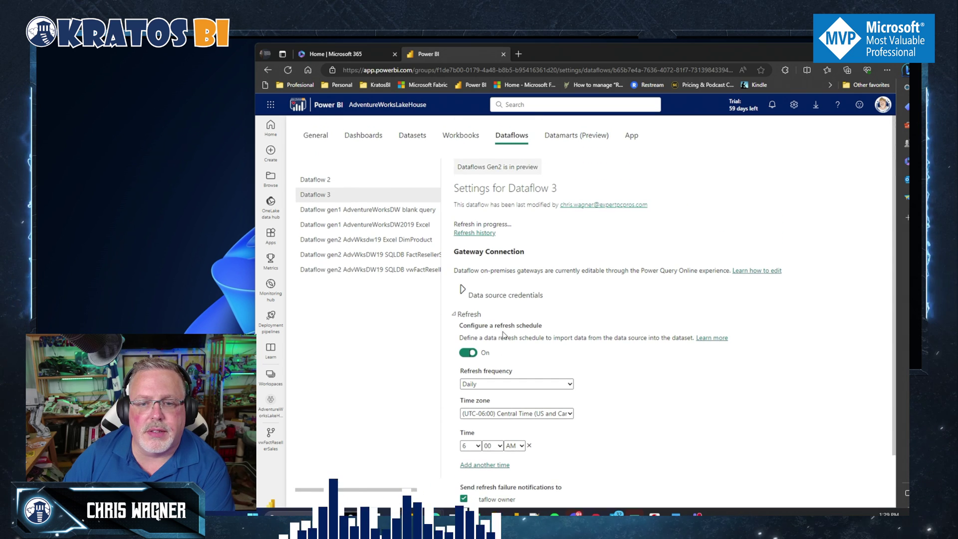
{"action": "scroll", "coordinate": [509, 330], "scroll_direction": "down", "scroll_amount": 3}
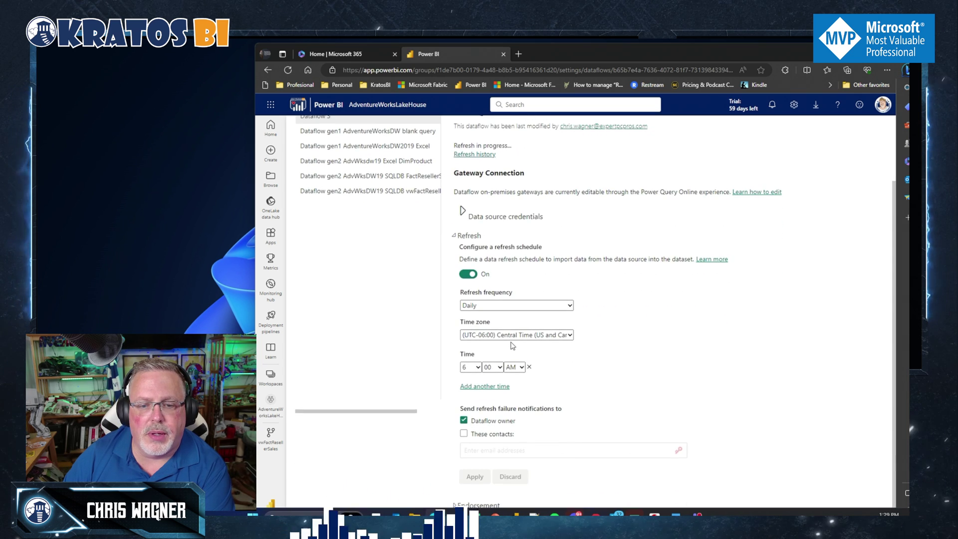
{"action": "left_click", "coordinate": [270, 405]}
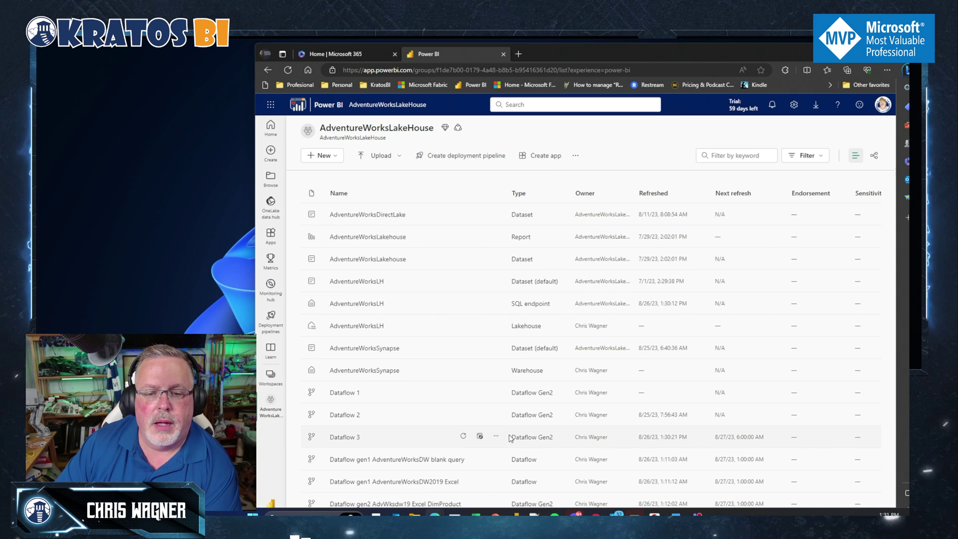
Step: Reopen Dataflow 3 and rename it to Dataflow gen2 vwFactResellerSales
{"action": "left_click", "coordinate": [501, 437]}
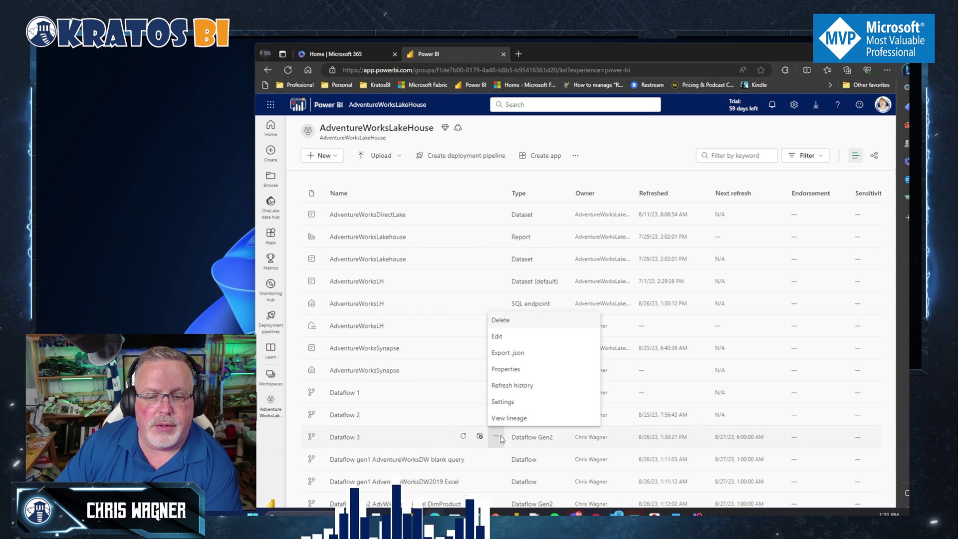
{"action": "left_click", "coordinate": [497, 337]}
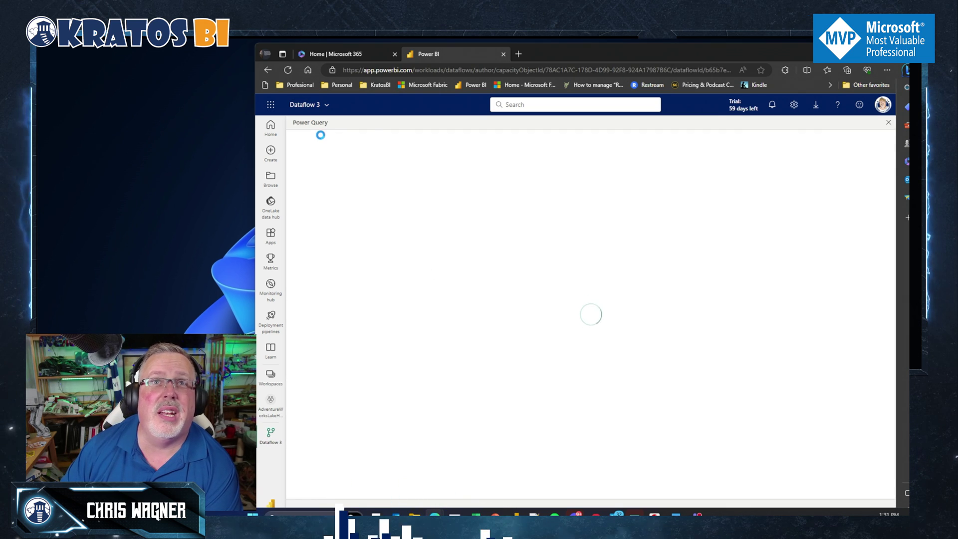
{"action": "left_click", "coordinate": [327, 107]}
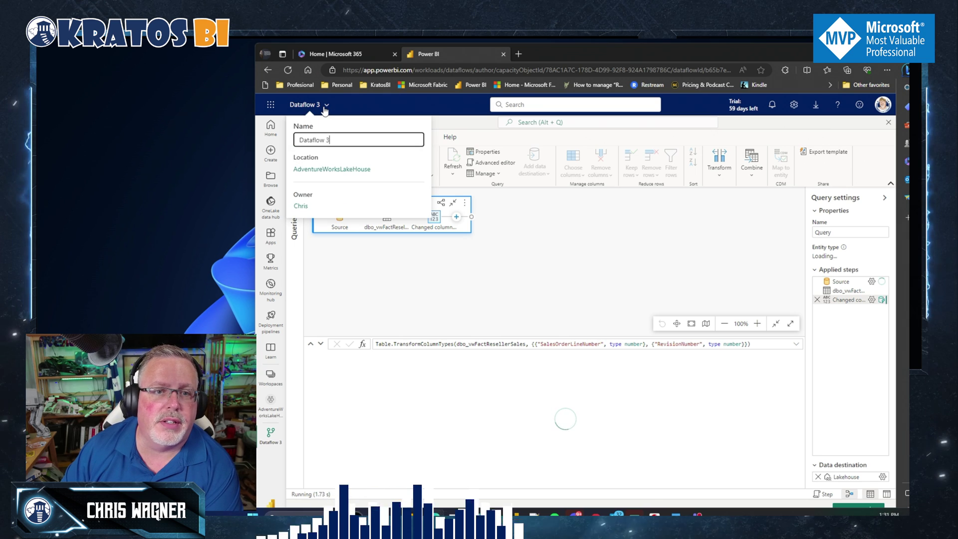
{"action": "left_click_drag", "start_coordinate": [341, 139], "coordinate": [327, 141]}
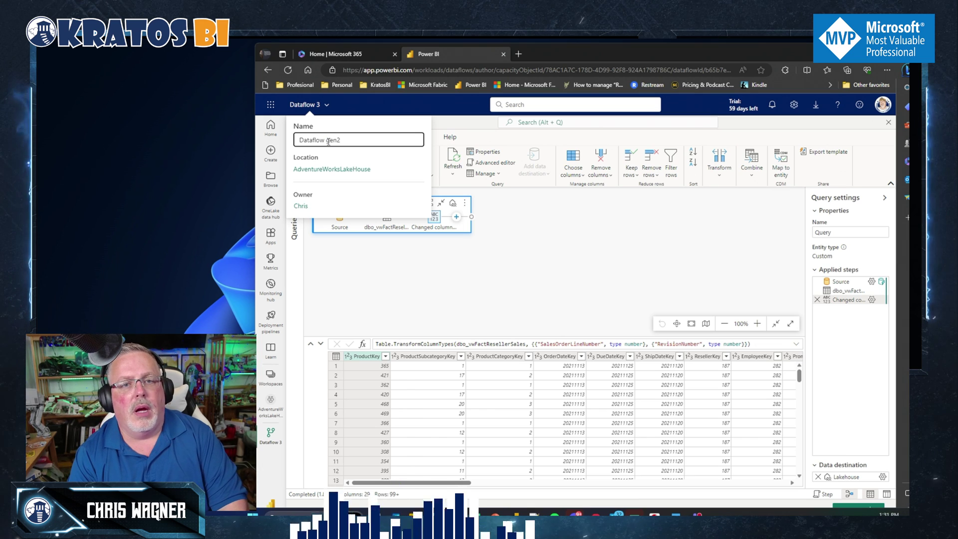
{"action": "type", "text": "gen2"}
{"action": "type", "text": "vwFactResellerSales"}
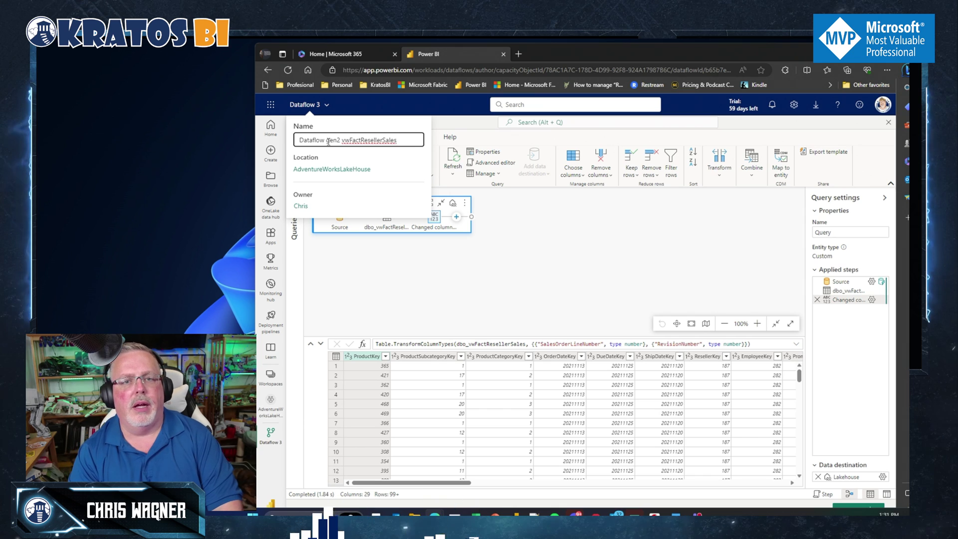
{"action": "key", "text": "Left"}
{"action": "key", "text": "Left"}
{"action": "key", "text": "Left"}
{"action": "key", "text": "Left"}
{"action": "key", "text": "Left"}
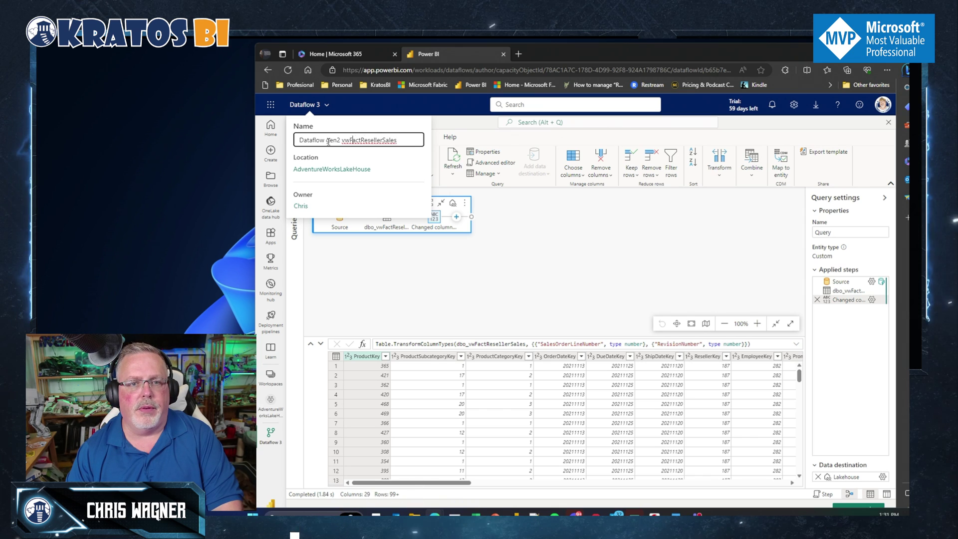
{"action": "key", "text": "Left"}
{"action": "key", "text": "Left"}
{"action": "key", "text": "Left"}
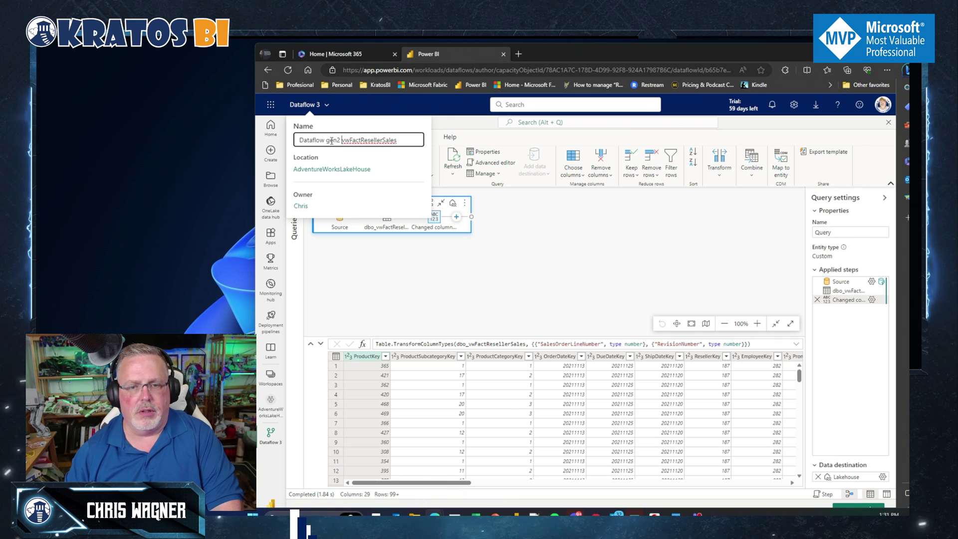
{"action": "key", "text": "Return"}
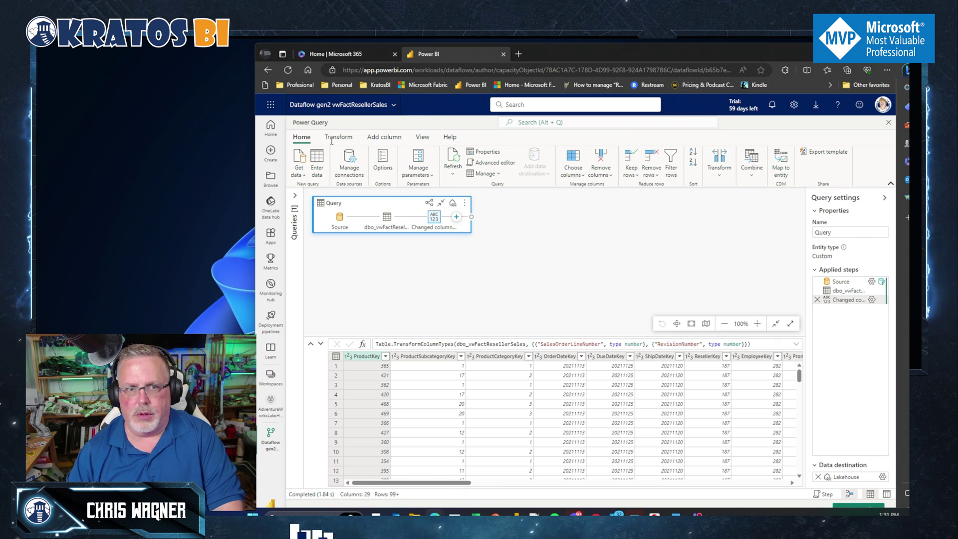
{"action": "left_click", "coordinate": [845, 508]}
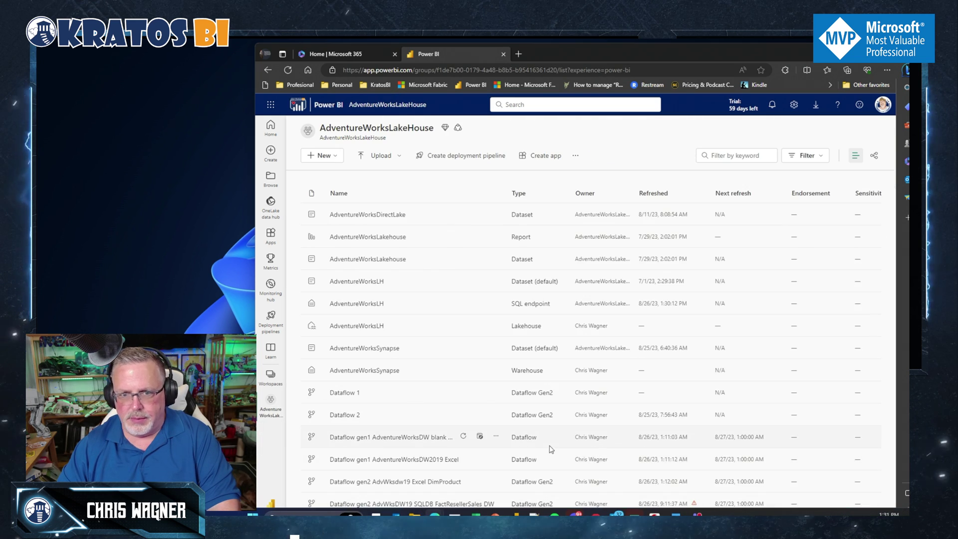
{"action": "scroll", "coordinate": [349, 414], "scroll_direction": "down", "scroll_amount": 4}
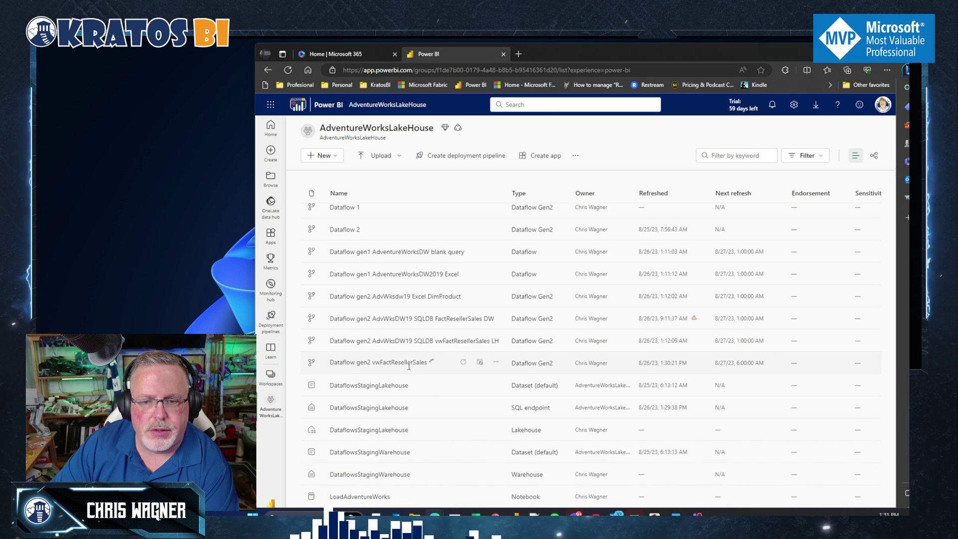
{"action": "left_click", "coordinate": [496, 364]}
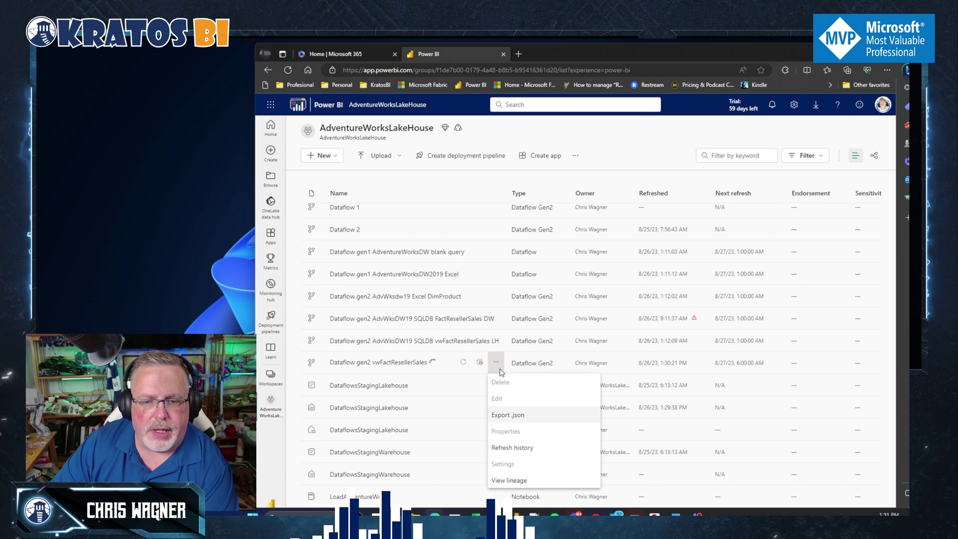
{"action": "left_click", "coordinate": [512, 448]}
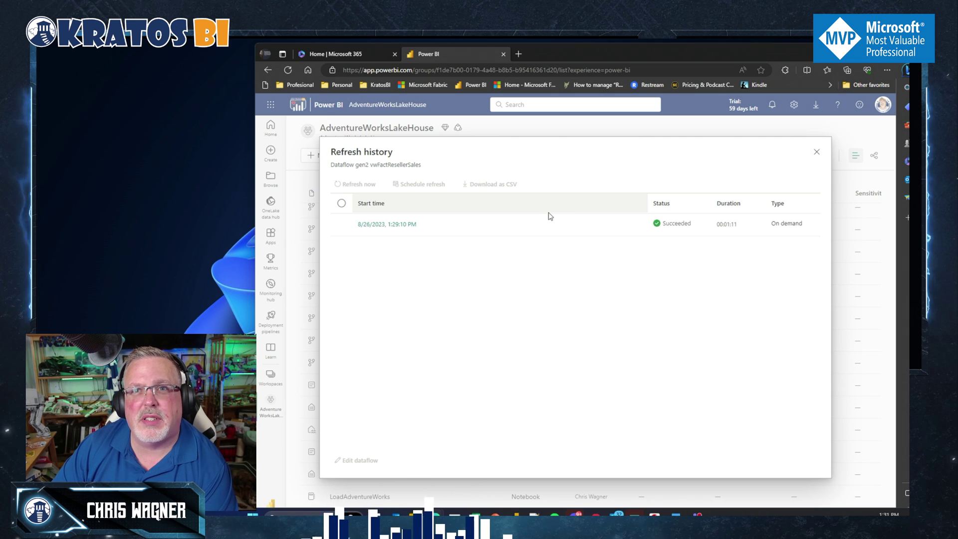
{"action": "left_click", "coordinate": [817, 152]}
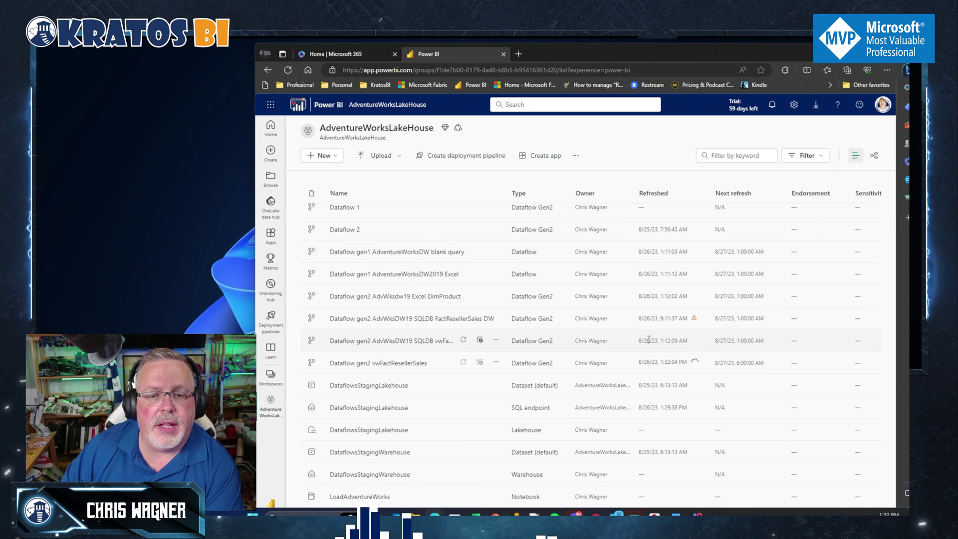
Step: Open Dataflow gen1 AdventureWorksDW2019 Excel and edit its tables in Power Query
{"action": "left_click", "coordinate": [423, 276]}
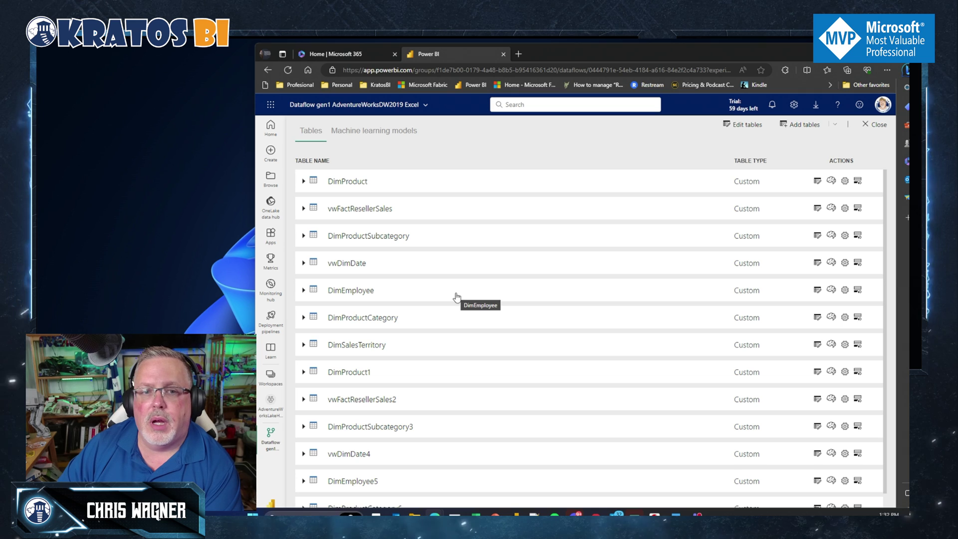
{"action": "scroll", "coordinate": [456, 298], "scroll_direction": "down", "scroll_amount": 1}
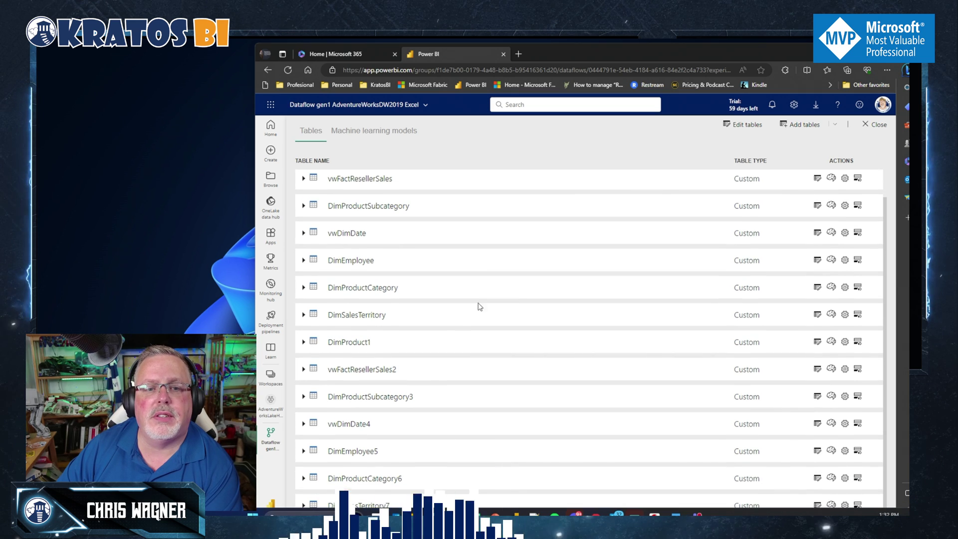
{"action": "scroll", "coordinate": [499, 316], "scroll_direction": "up", "scroll_amount": 1}
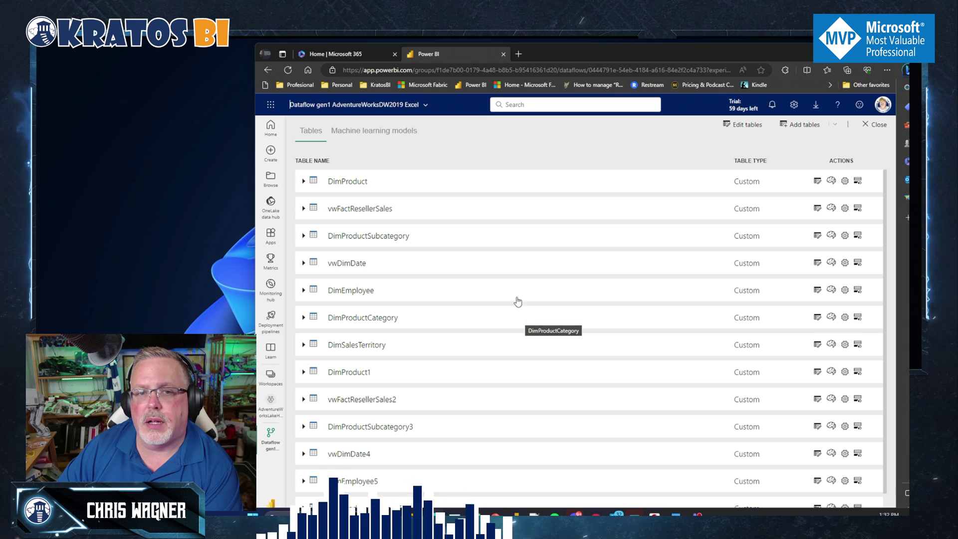
{"action": "left_click", "coordinate": [754, 130]}
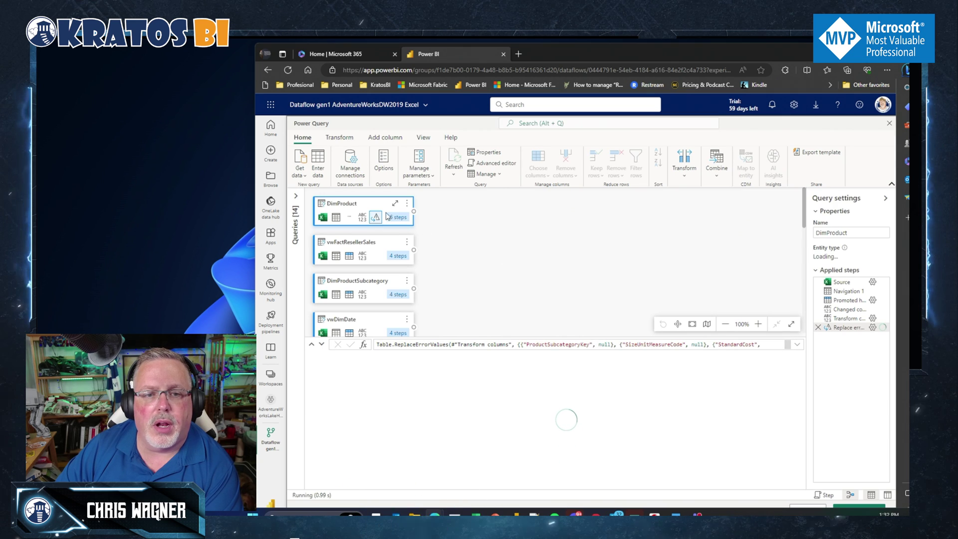
Step: Expand vwFactResellerSales, DimProductSubcategory, vwDimDate, DimProduct1 and DimEmployee into step diagrams
{"action": "scroll", "coordinate": [389, 270], "scroll_direction": "down", "scroll_amount": 1}
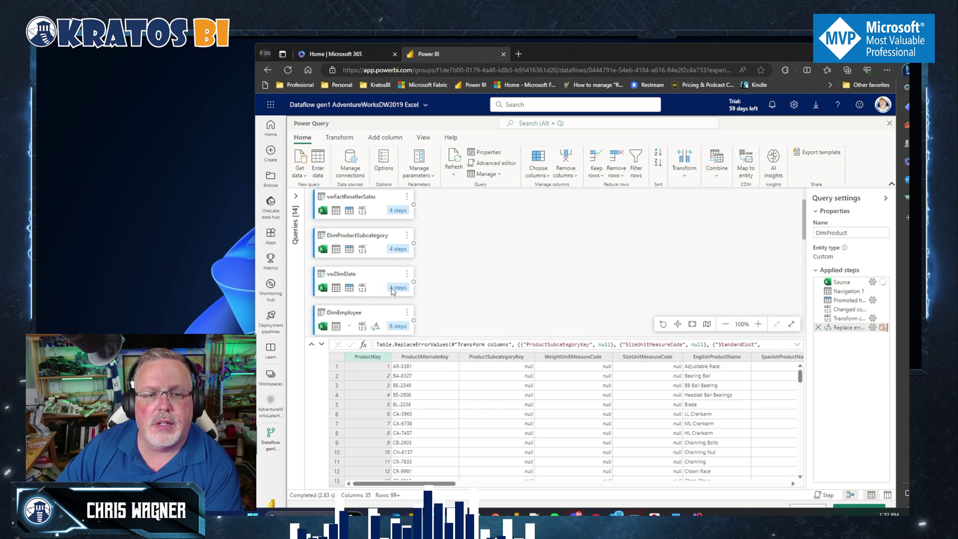
{"action": "left_click", "coordinate": [378, 216]}
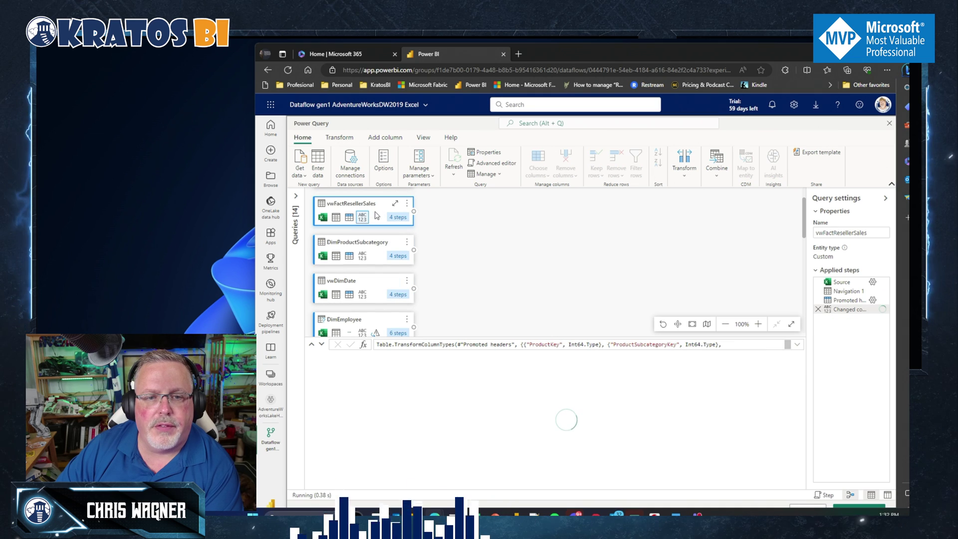
{"action": "left_click", "coordinate": [399, 218]}
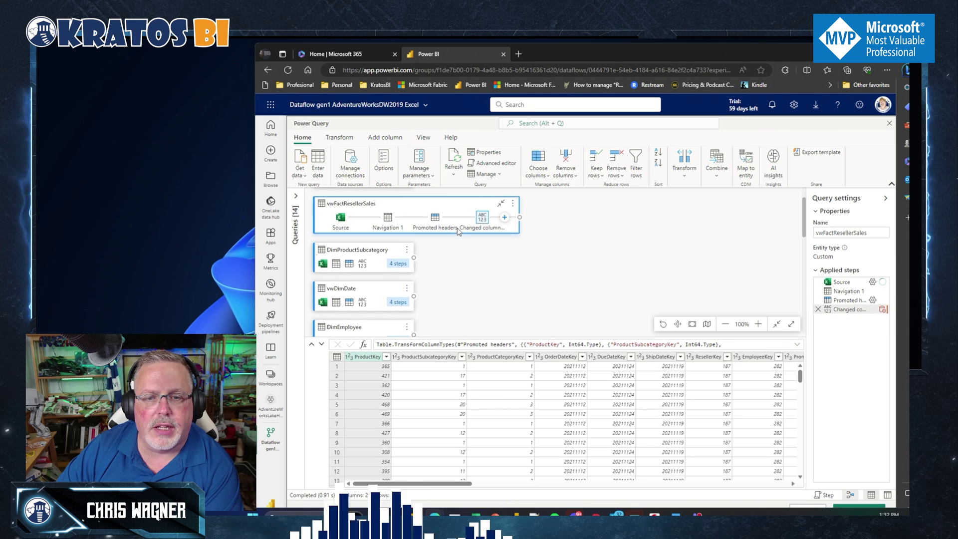
{"action": "left_click", "coordinate": [399, 264]}
{"action": "left_click", "coordinate": [399, 310]}
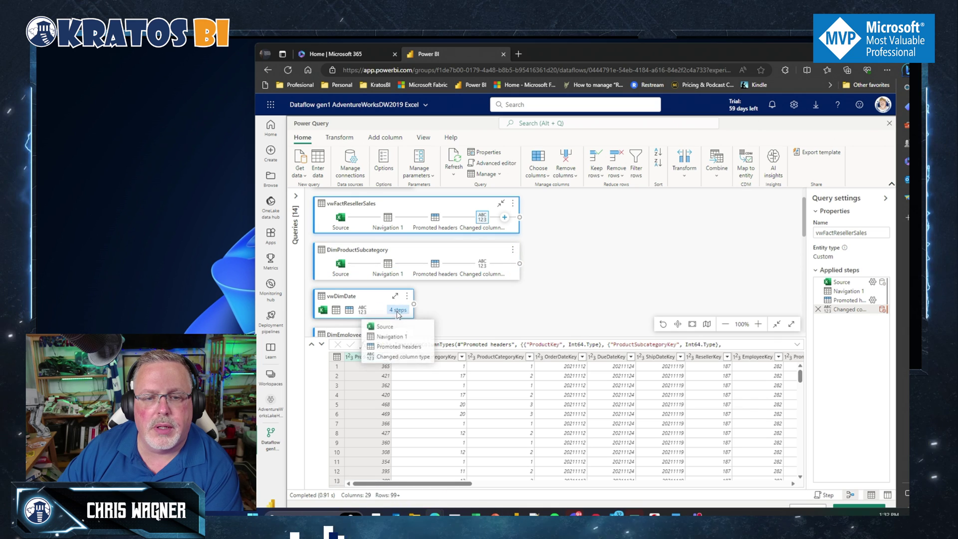
{"action": "scroll", "coordinate": [406, 255], "scroll_direction": "down", "scroll_amount": 5}
{"action": "left_click", "coordinate": [399, 245]}
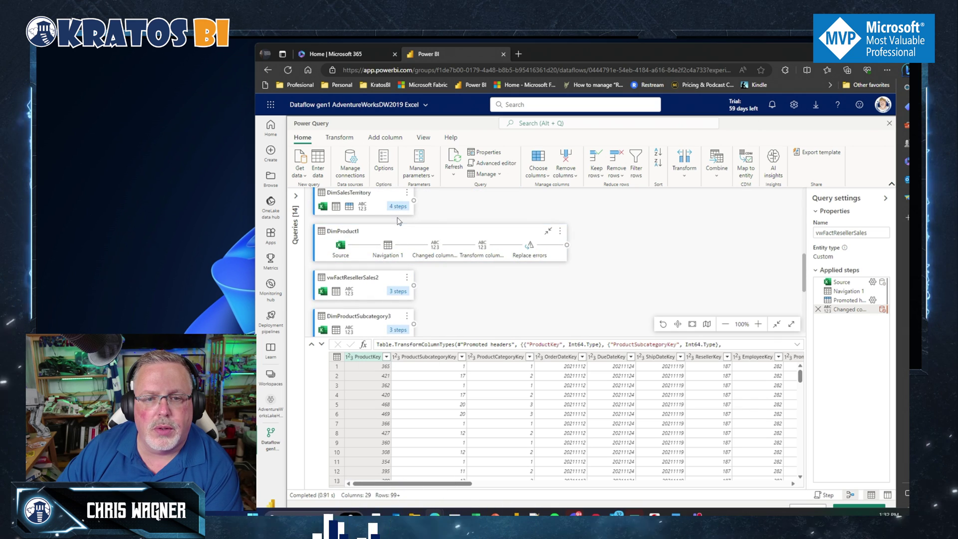
{"action": "scroll", "coordinate": [406, 255], "scroll_direction": "up", "scroll_amount": 5}
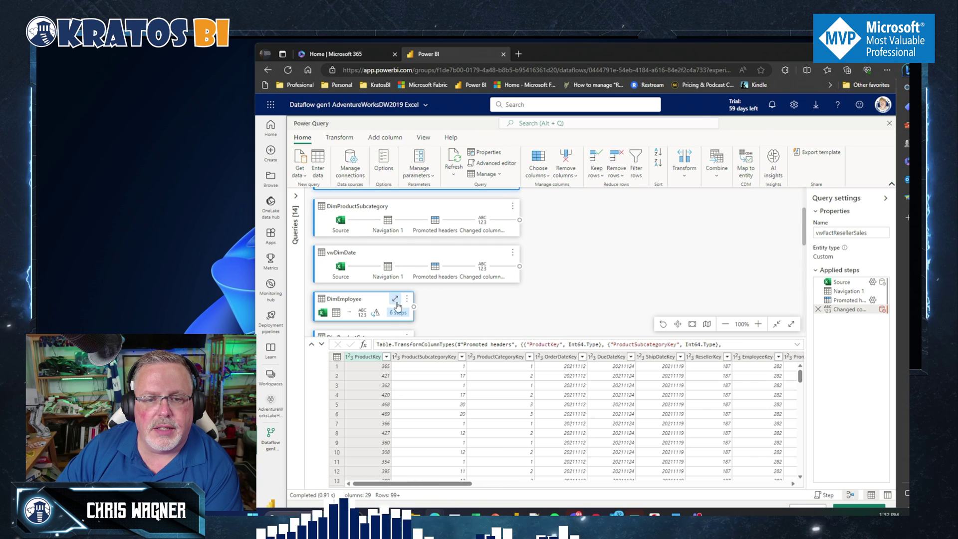
{"action": "left_click", "coordinate": [395, 298]}
{"action": "scroll", "coordinate": [527, 263], "scroll_direction": "up", "scroll_amount": 2}
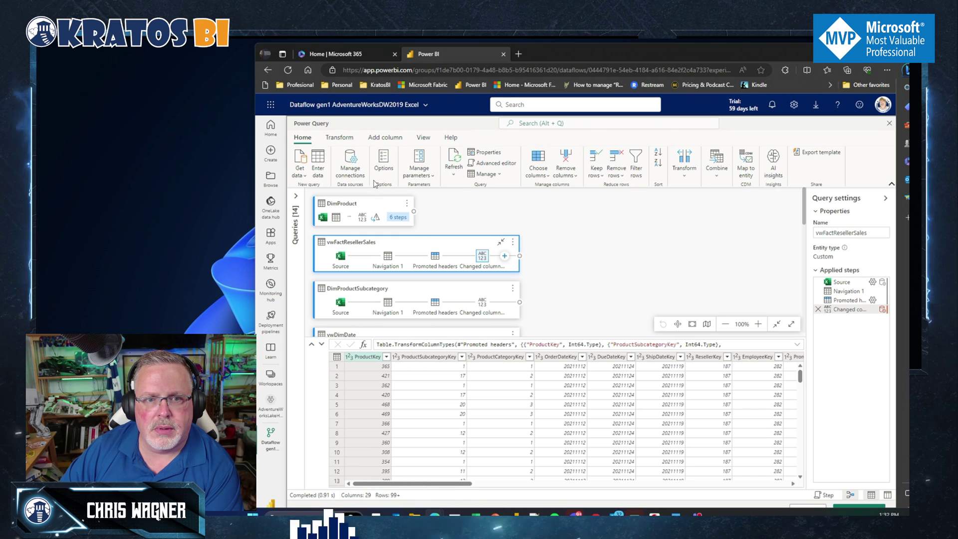
{"action": "left_click", "coordinate": [344, 138]}
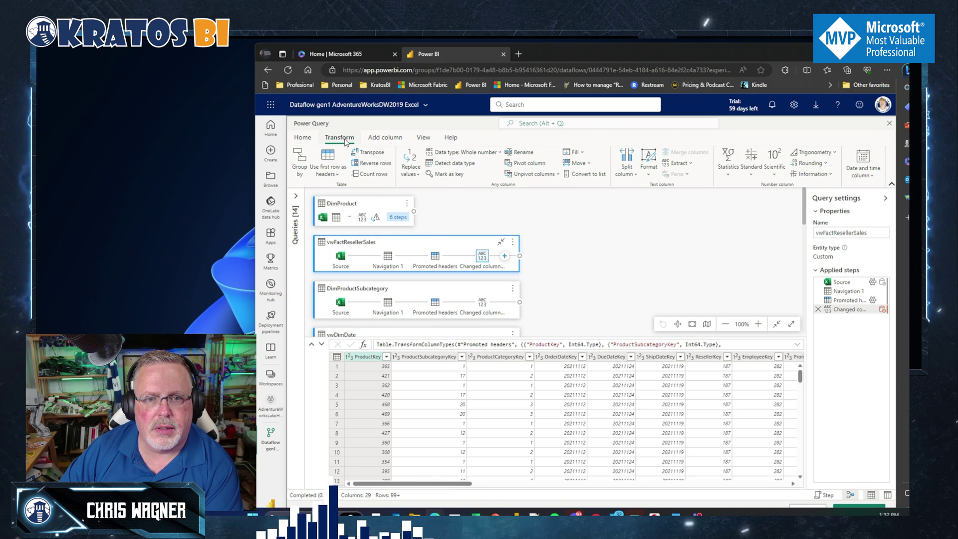
{"action": "left_click", "coordinate": [315, 139]}
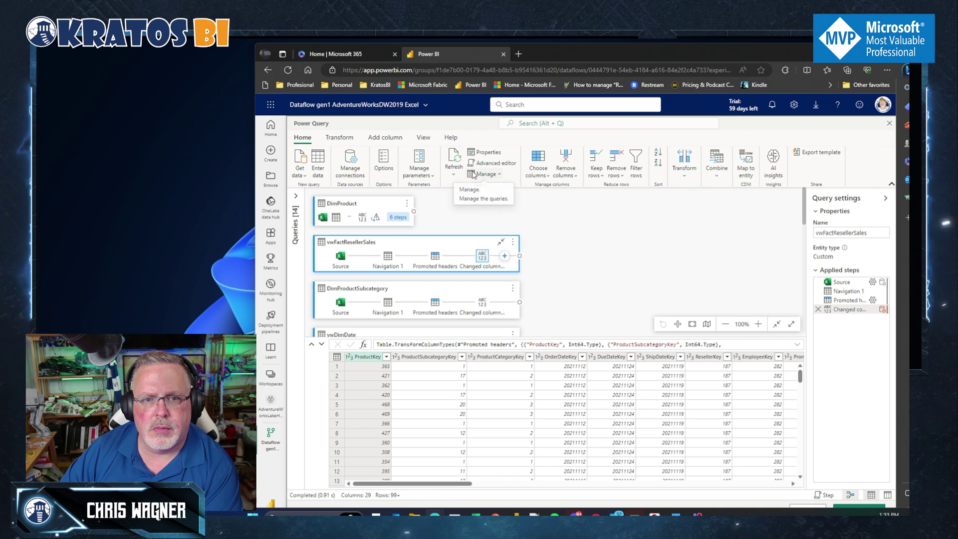
{"action": "left_click", "coordinate": [351, 164]}
{"action": "left_click", "coordinate": [876, 141]}
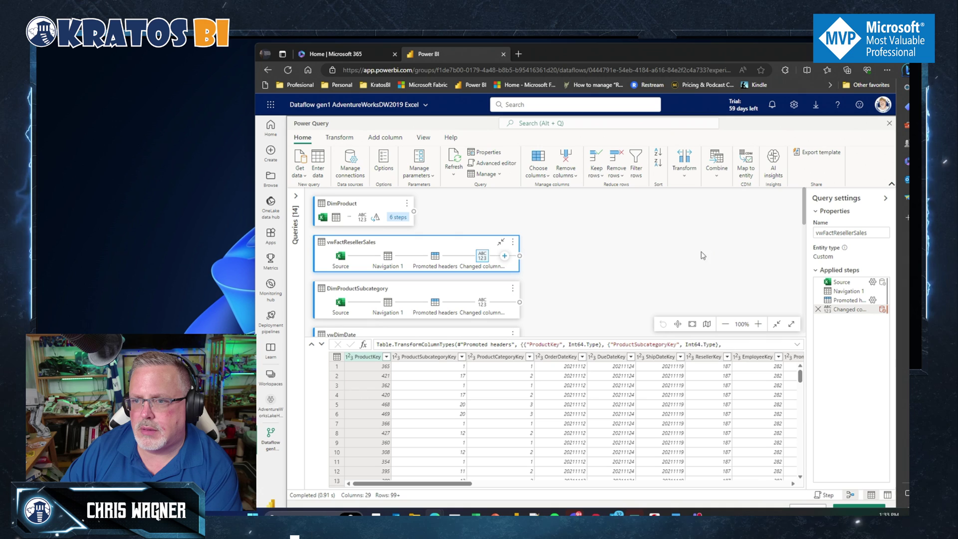
{"action": "left_click", "coordinate": [872, 282]}
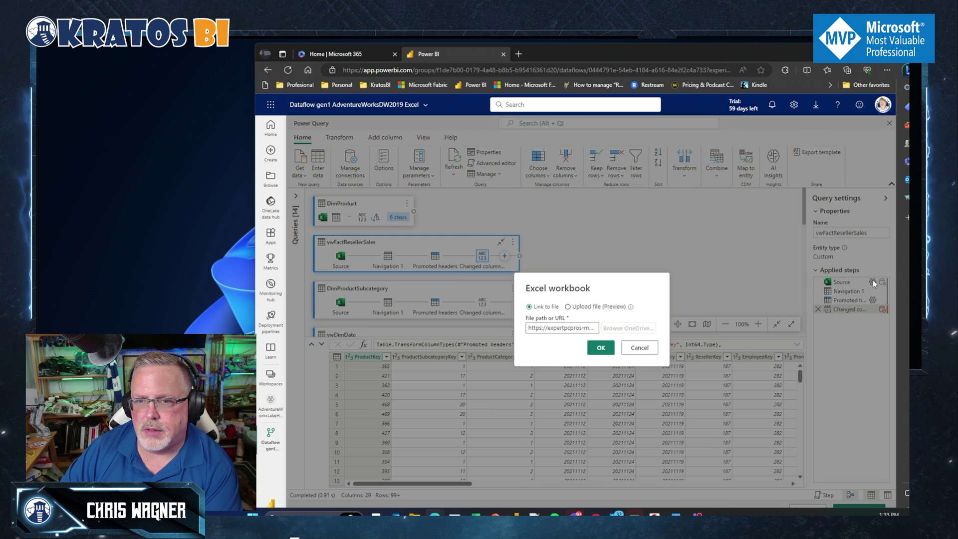
{"action": "left_click", "coordinate": [640, 347]}
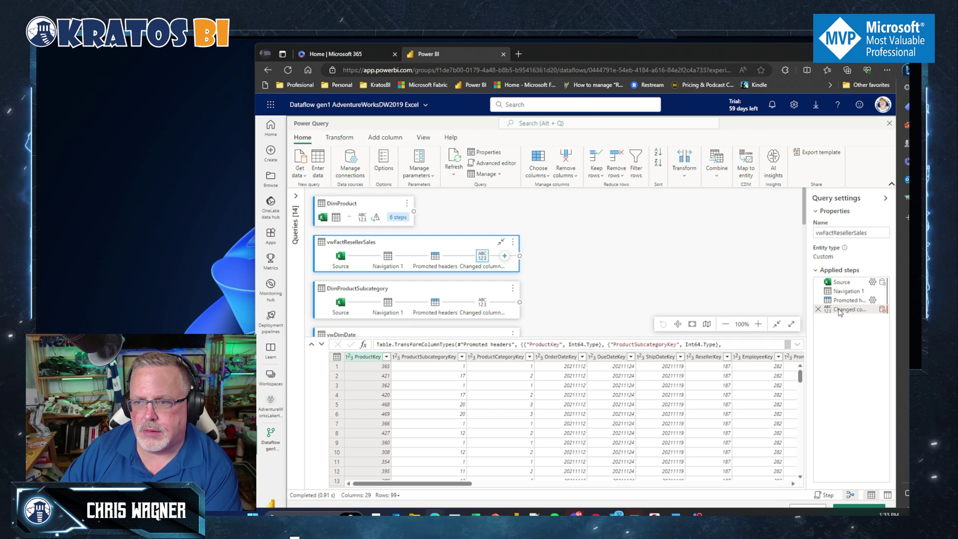